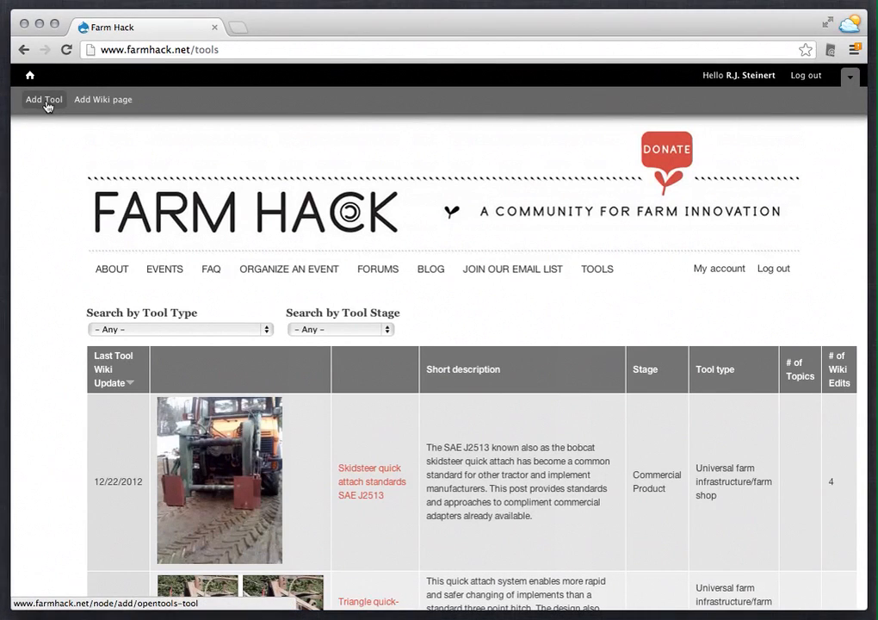
- Open the "Fido - Greenhouse Monitoring with Text Message Alerts" tool from the tools list
{"action": "scroll", "coordinate": [77, 235], "scroll_direction": "down", "scroll_amount": 5}
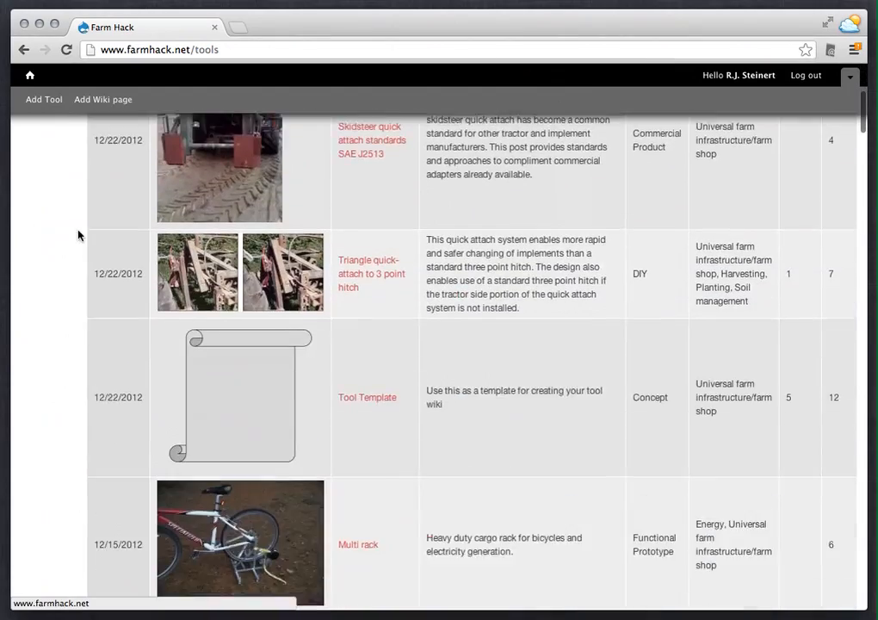
{"action": "scroll", "coordinate": [77, 235], "scroll_direction": "down", "scroll_amount": 10}
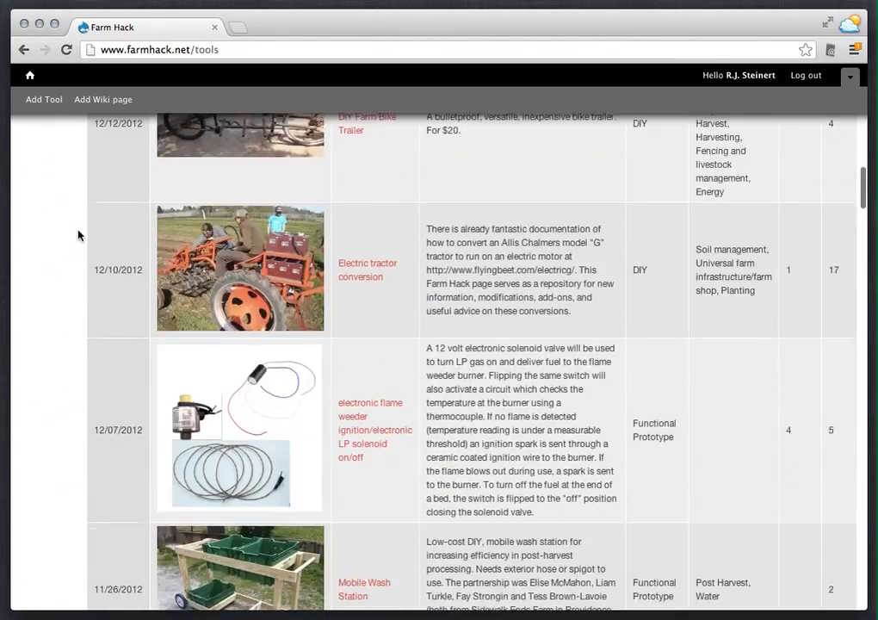
{"action": "scroll", "coordinate": [78, 235], "scroll_direction": "down", "scroll_amount": 8}
{"action": "scroll", "coordinate": [78, 235], "scroll_direction": "up", "scroll_amount": 2}
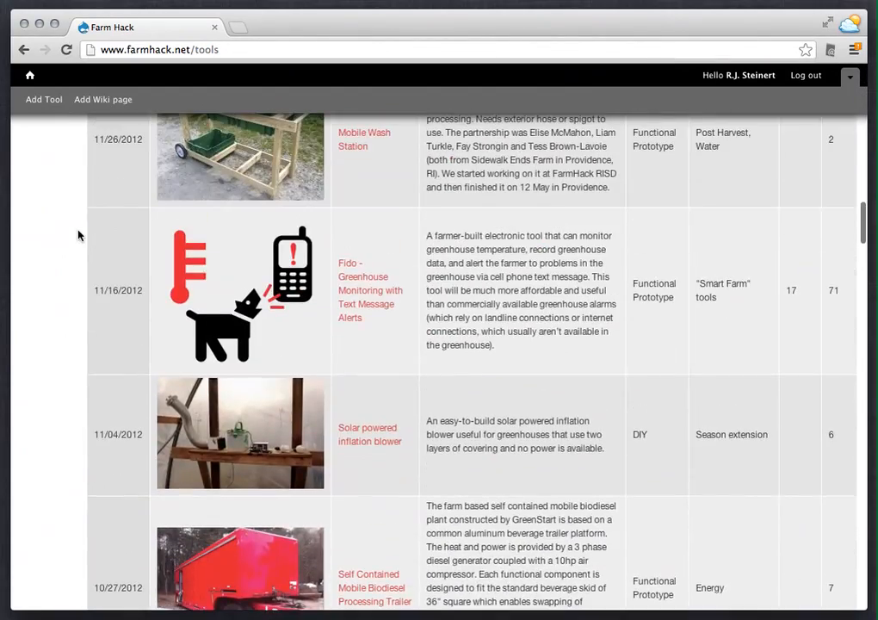
{"action": "left_click", "coordinate": [389, 299]}
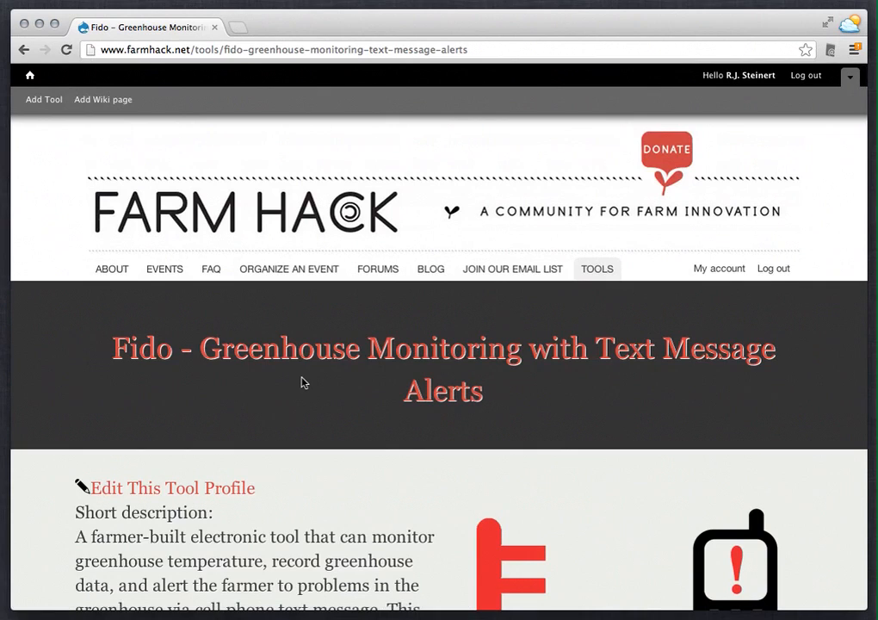
- Examine the Fido tool profile, including its short description, image, type, stage and original submitter
{"action": "scroll", "coordinate": [302, 382], "scroll_direction": "down", "scroll_amount": 5}
{"action": "scroll", "coordinate": [302, 381], "scroll_direction": "up", "scroll_amount": 3}
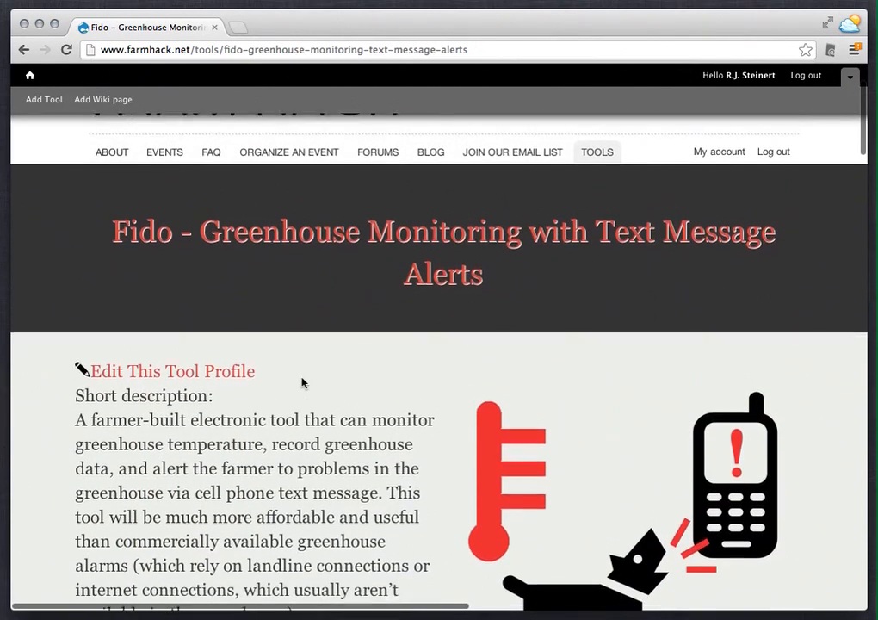
{"action": "scroll", "coordinate": [302, 381], "scroll_direction": "down", "scroll_amount": 1}
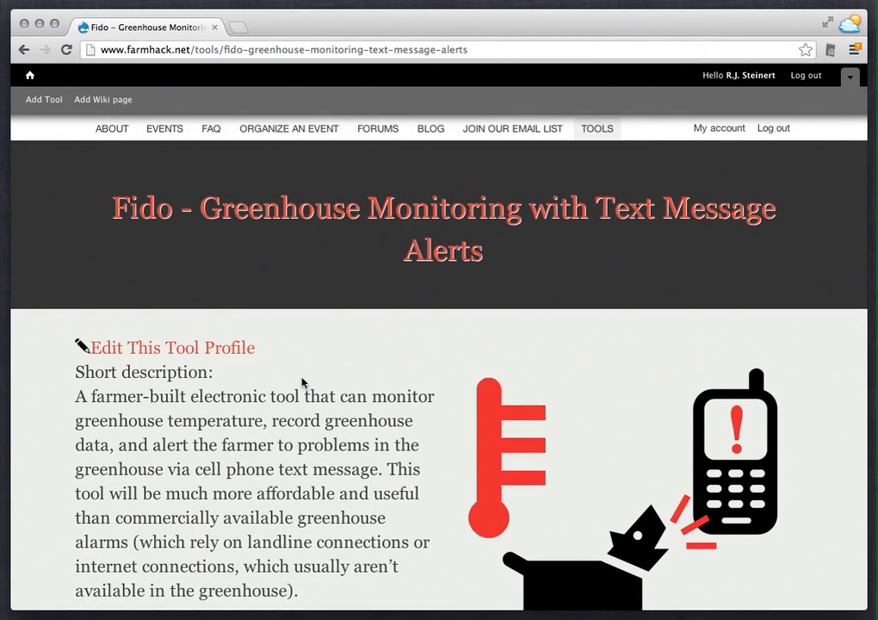
{"action": "scroll", "coordinate": [302, 381], "scroll_direction": "down", "scroll_amount": 3}
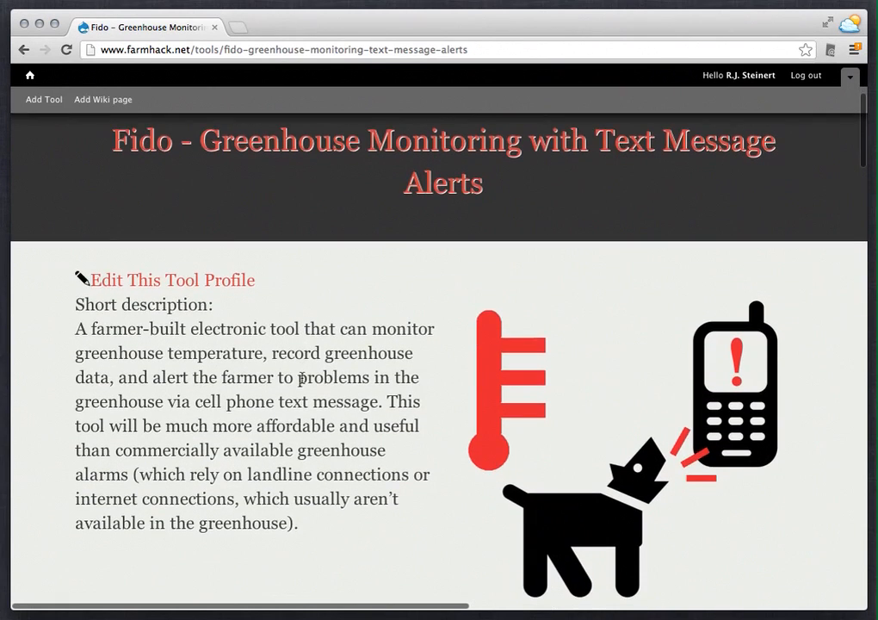
{"action": "scroll", "coordinate": [303, 380], "scroll_direction": "down", "scroll_amount": 2}
{"action": "scroll", "coordinate": [302, 381], "scroll_direction": "up", "scroll_amount": 5}
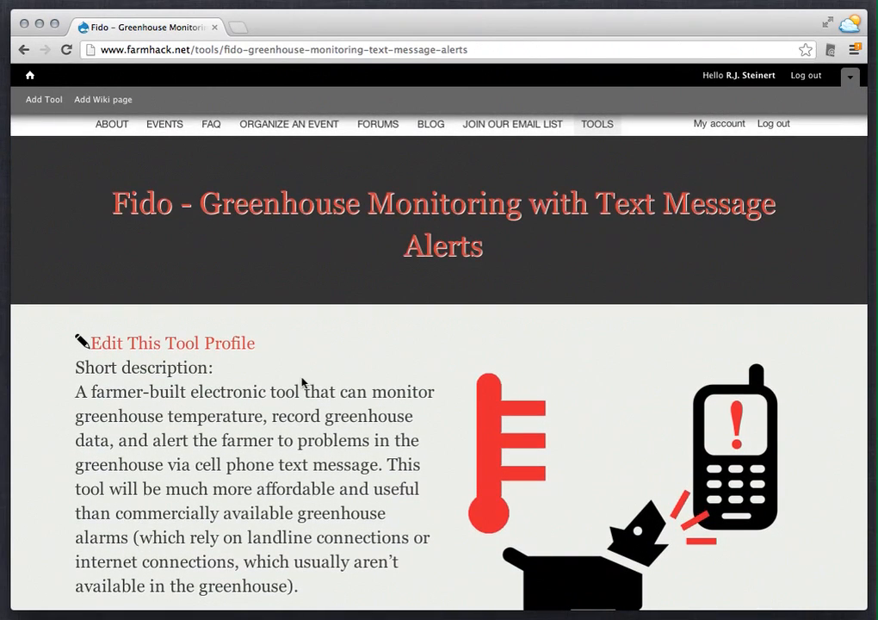
{"action": "scroll", "coordinate": [303, 381], "scroll_direction": "down", "scroll_amount": 5}
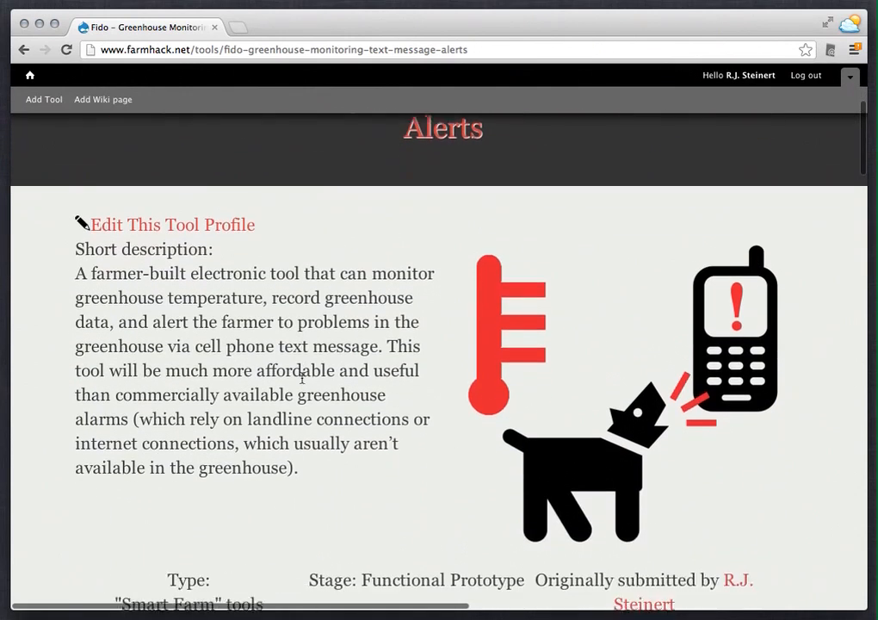
{"action": "scroll", "coordinate": [258, 357], "scroll_direction": "up", "scroll_amount": 1}
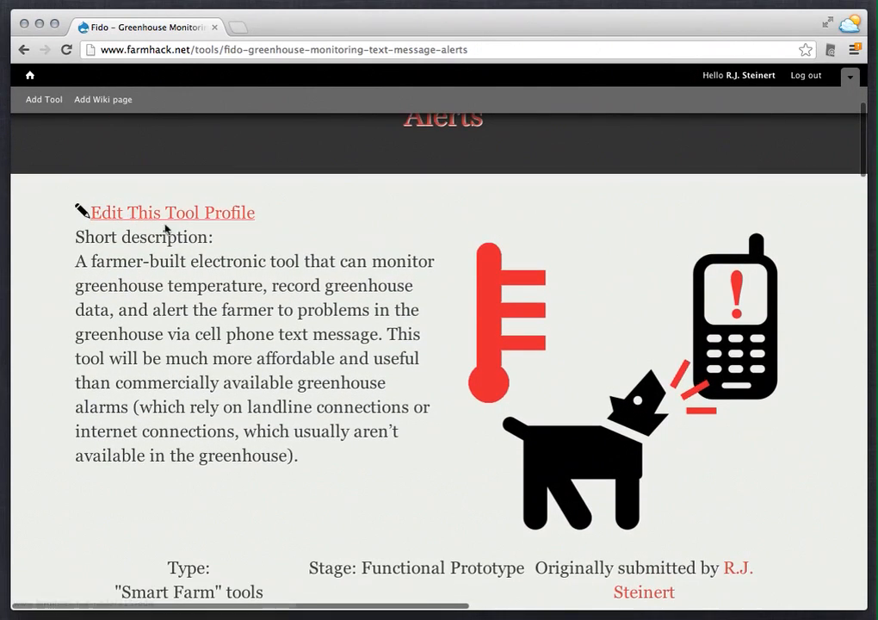
{"action": "scroll", "coordinate": [216, 267], "scroll_direction": "down", "scroll_amount": 2}
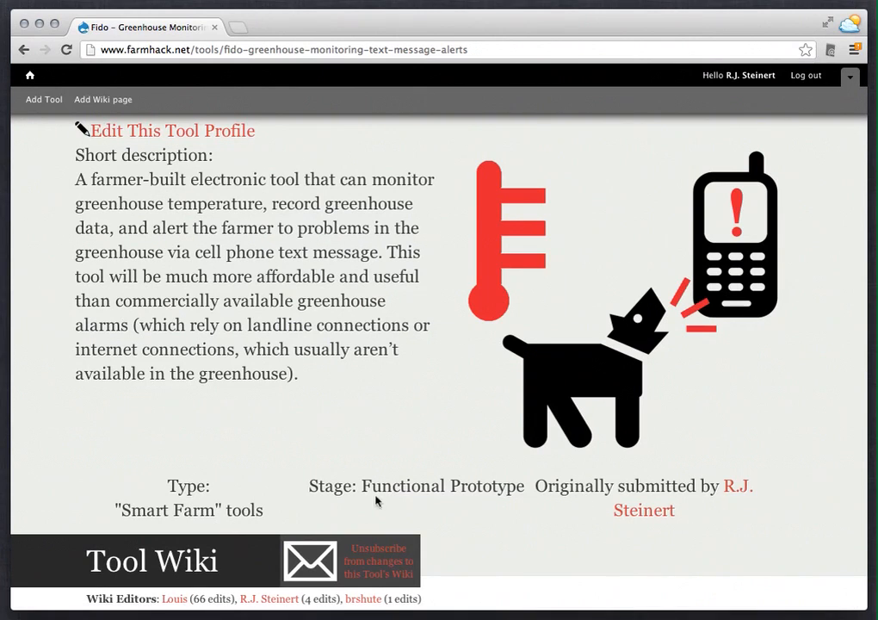
{"action": "scroll", "coordinate": [193, 503], "scroll_direction": "down", "scroll_amount": 2}
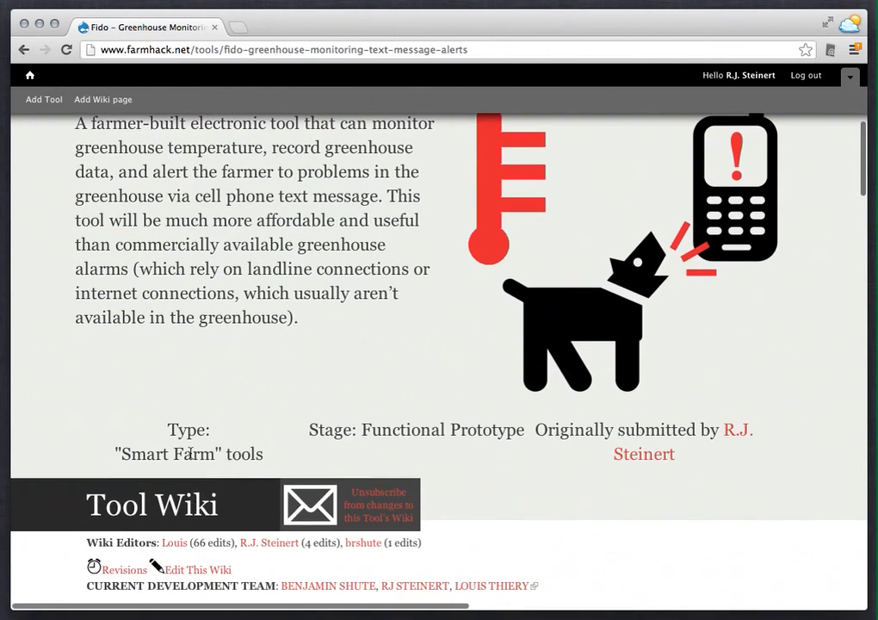
{"action": "left_click_drag", "start_coordinate": [180, 434], "coordinate": [212, 459]}
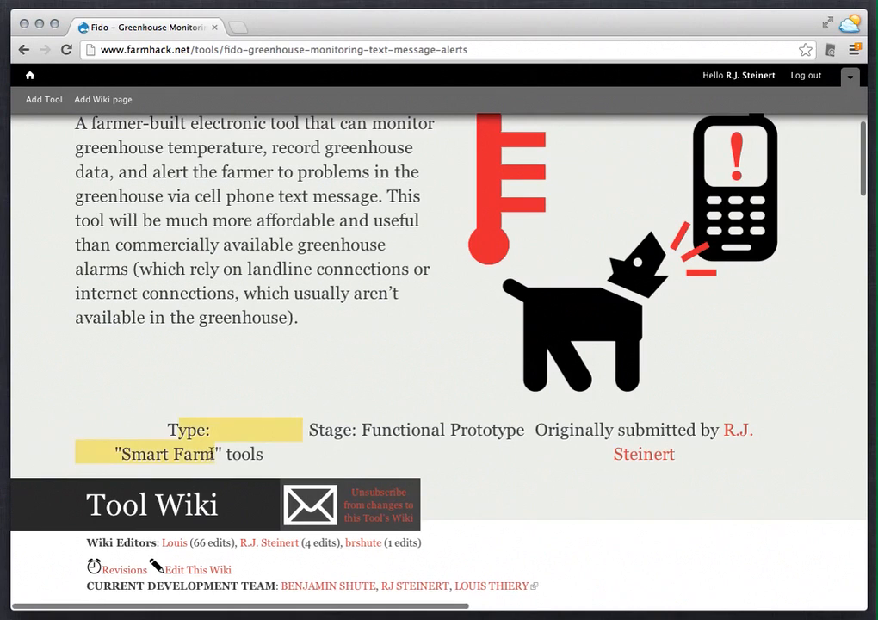
{"action": "left_click", "coordinate": [204, 439]}
{"action": "scroll", "coordinate": [204, 443], "scroll_direction": "up", "scroll_amount": 2}
- Read through the Fido Tool Wiki, covering the project goals, bill of materials, preparation and build instructions
{"action": "scroll", "coordinate": [204, 444], "scroll_direction": "down", "scroll_amount": 10}
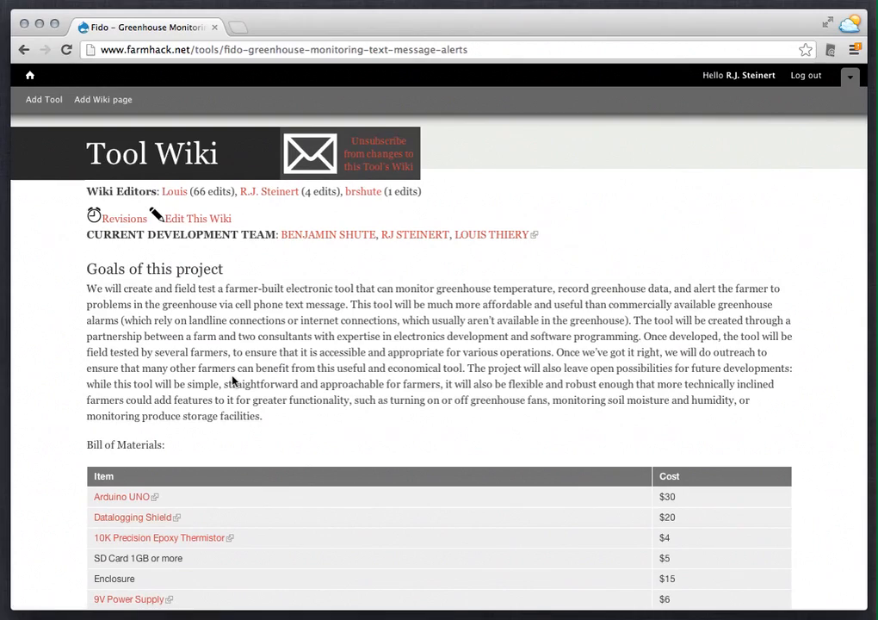
{"action": "scroll", "coordinate": [233, 382], "scroll_direction": "down", "scroll_amount": 5}
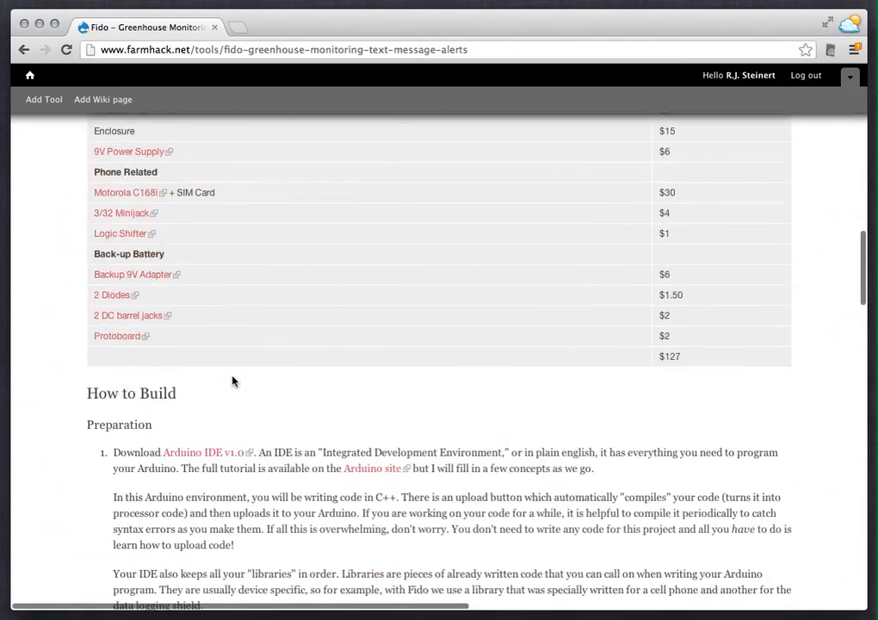
{"action": "scroll", "coordinate": [233, 381], "scroll_direction": "down", "scroll_amount": 6}
{"action": "scroll", "coordinate": [232, 381], "scroll_direction": "down", "scroll_amount": 6}
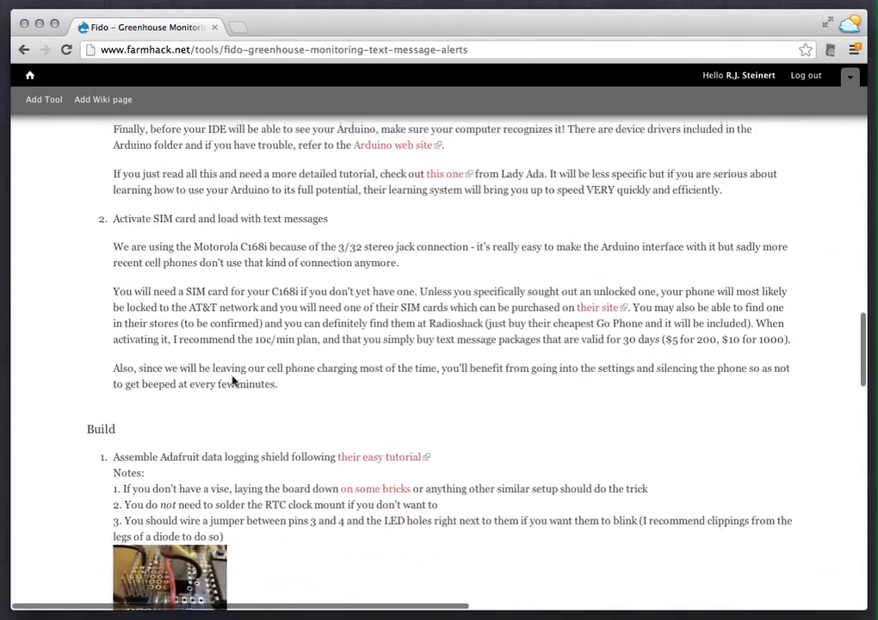
{"action": "scroll", "coordinate": [232, 379], "scroll_direction": "up", "scroll_amount": 5}
{"action": "scroll", "coordinate": [232, 379], "scroll_direction": "up", "scroll_amount": 5}
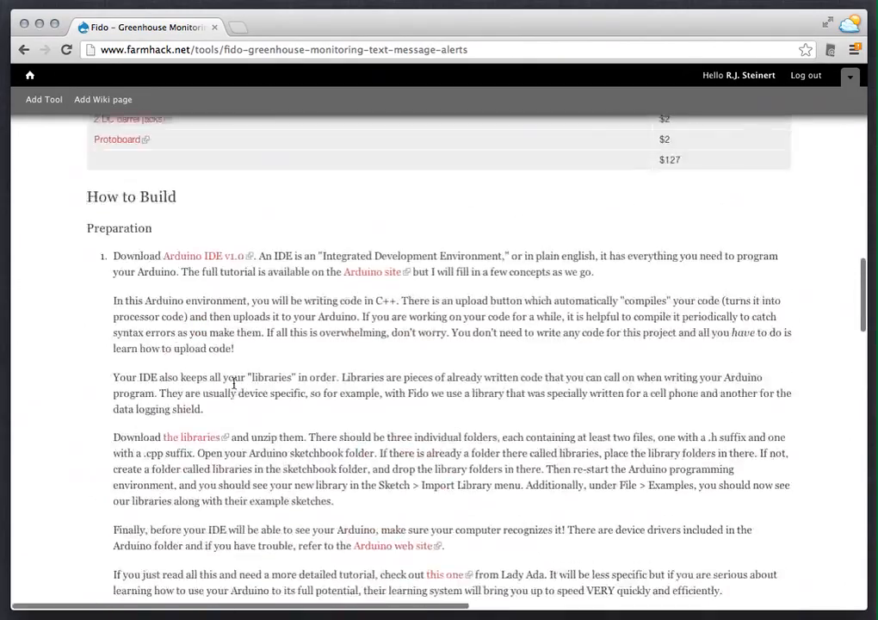
{"action": "scroll", "coordinate": [234, 383], "scroll_direction": "down", "scroll_amount": 4}
{"action": "scroll", "coordinate": [233, 387], "scroll_direction": "down", "scroll_amount": 6}
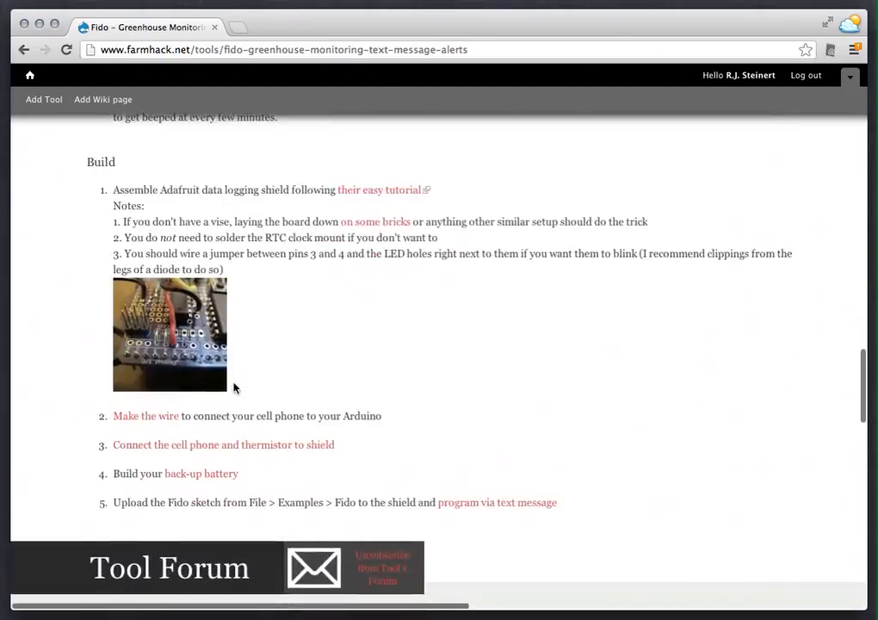
{"action": "scroll", "coordinate": [232, 388], "scroll_direction": "up", "scroll_amount": 2}
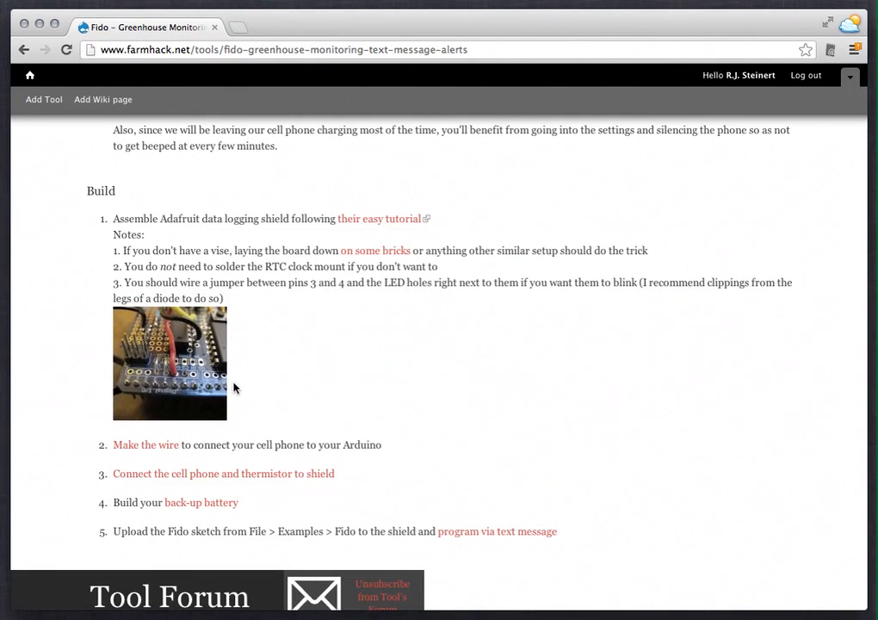
- Look over the Fido Tool Forum, including the submission links, recent comments, ideas, problems, information and questions
{"action": "scroll", "coordinate": [234, 389], "scroll_direction": "down", "scroll_amount": 5}
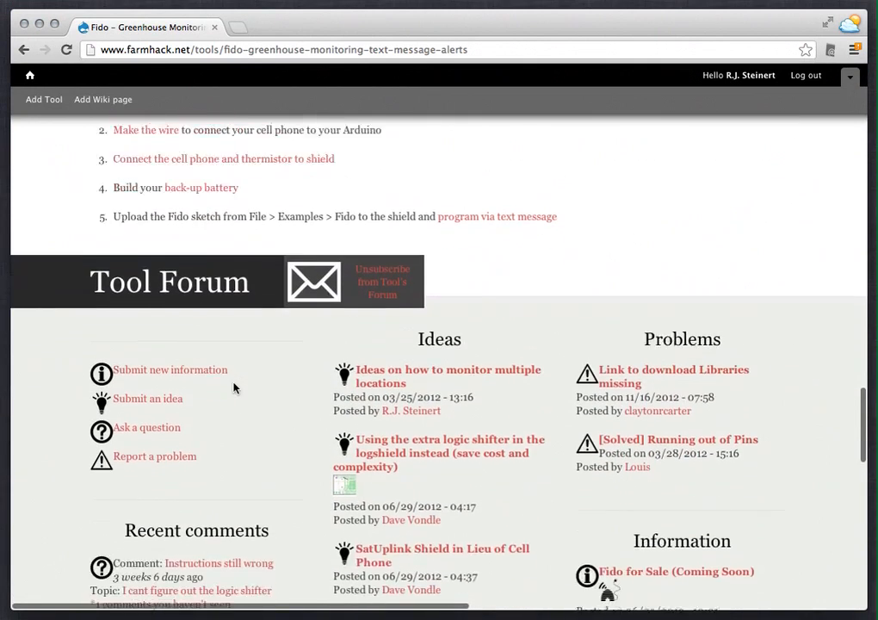
{"action": "scroll", "coordinate": [234, 388], "scroll_direction": "down", "scroll_amount": 3}
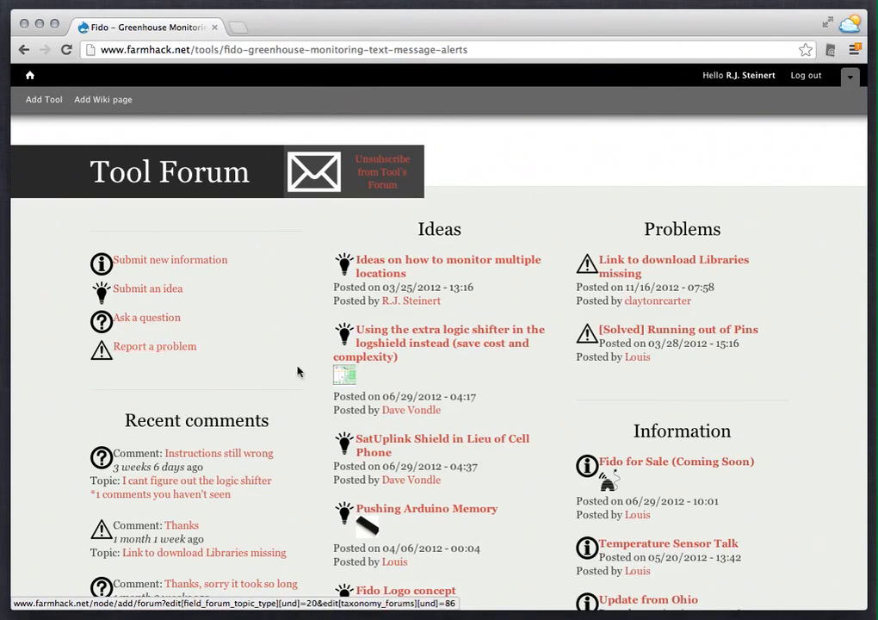
{"action": "scroll", "coordinate": [382, 412], "scroll_direction": "down", "scroll_amount": 3}
{"action": "scroll", "coordinate": [382, 413], "scroll_direction": "down", "scroll_amount": 5}
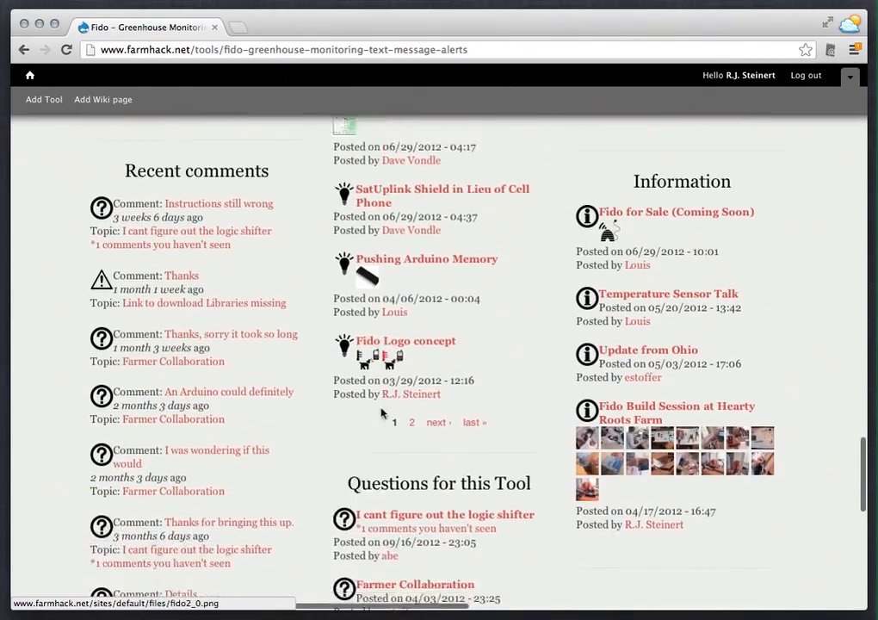
{"action": "scroll", "coordinate": [382, 414], "scroll_direction": "down", "scroll_amount": 4}
{"action": "scroll", "coordinate": [382, 411], "scroll_direction": "up", "scroll_amount": 10}
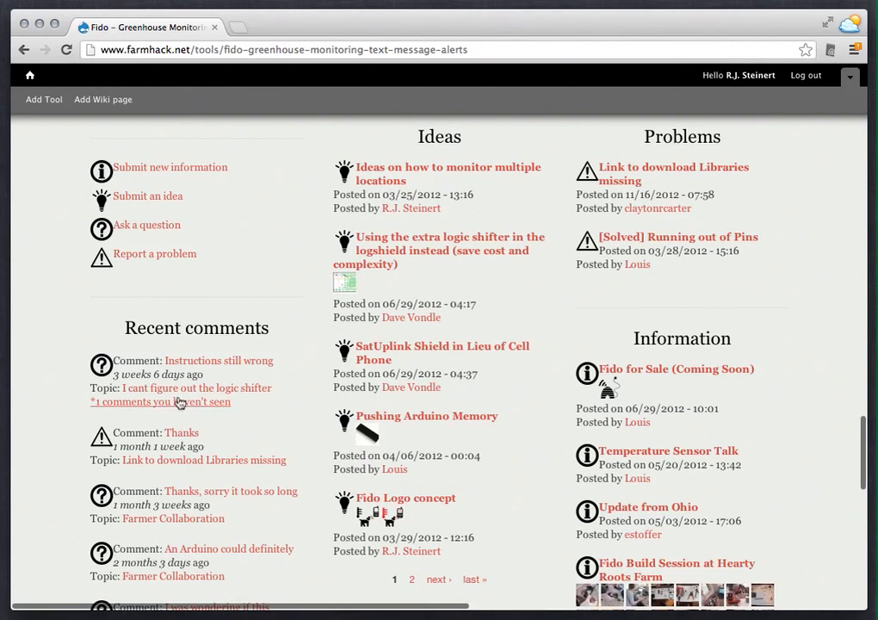
{"action": "scroll", "coordinate": [180, 371], "scroll_direction": "down", "scroll_amount": 1}
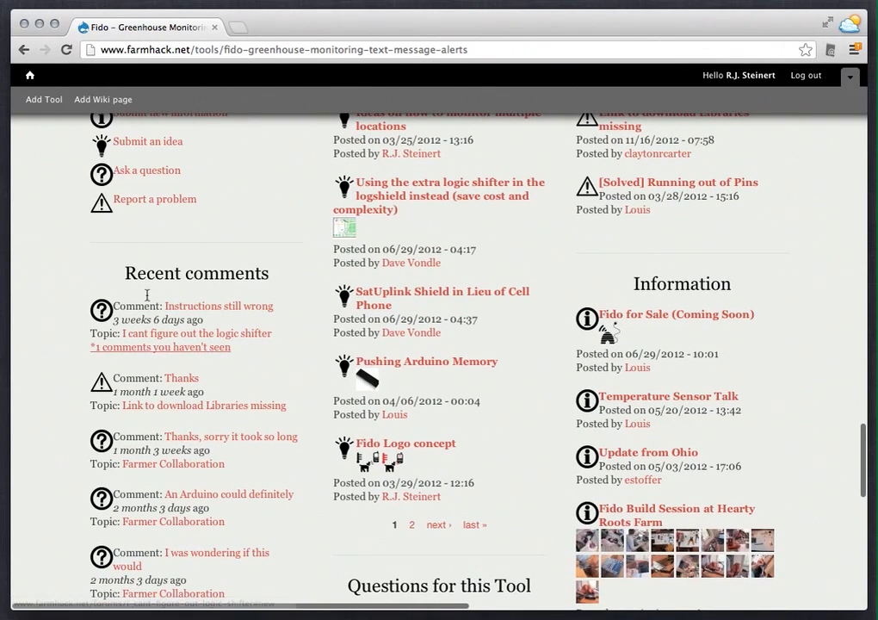
{"action": "scroll", "coordinate": [417, 261], "scroll_direction": "up", "scroll_amount": 4}
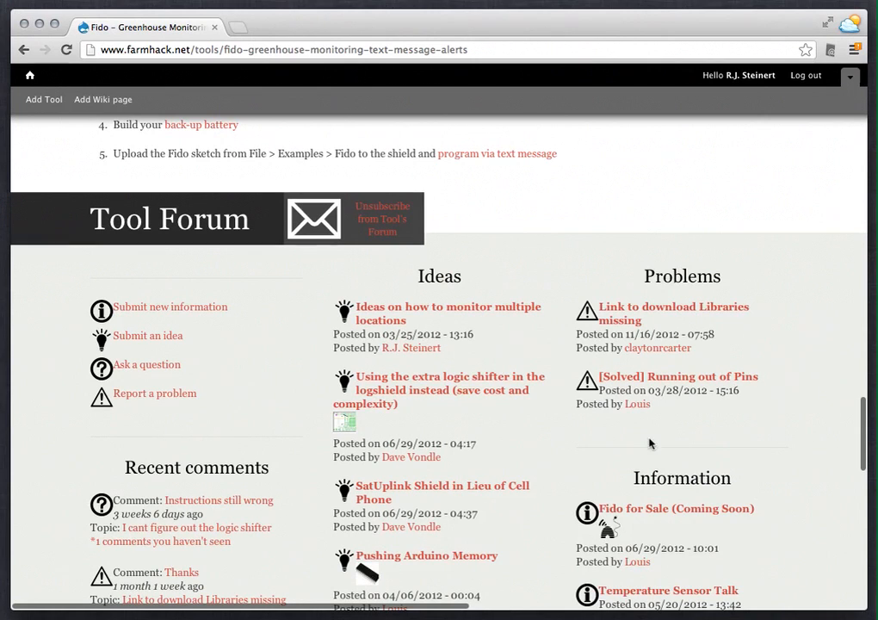
{"action": "scroll", "coordinate": [179, 585], "scroll_direction": "down", "scroll_amount": 1}
{"action": "scroll", "coordinate": [178, 586], "scroll_direction": "down", "scroll_amount": 5}
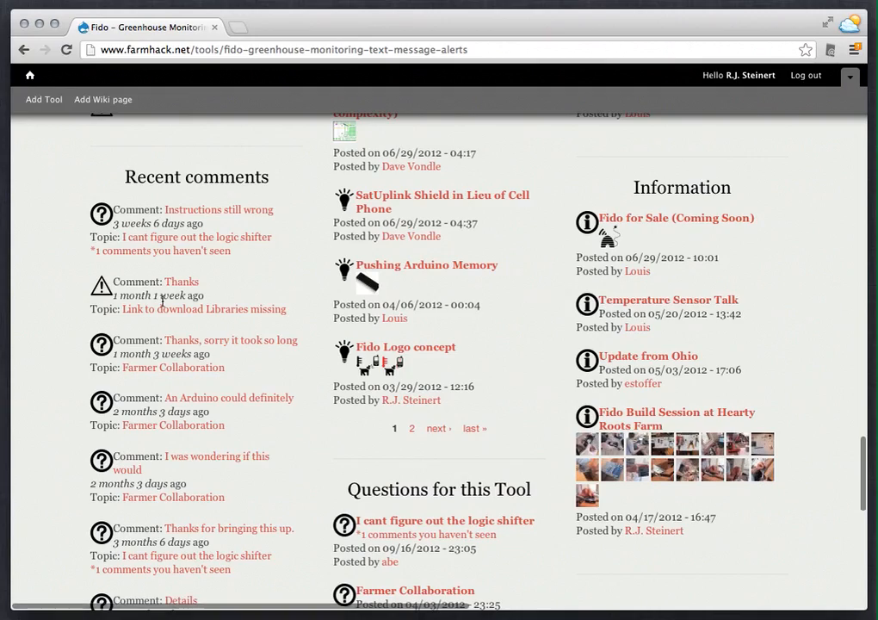
{"action": "scroll", "coordinate": [173, 430], "scroll_direction": "down", "scroll_amount": 3}
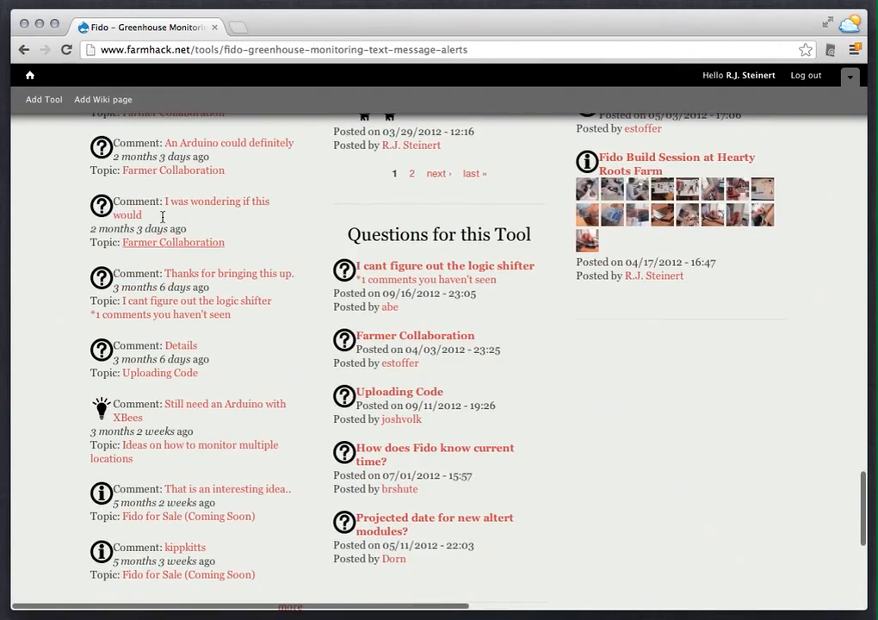
{"action": "scroll", "coordinate": [402, 420], "scroll_direction": "up", "scroll_amount": 7}
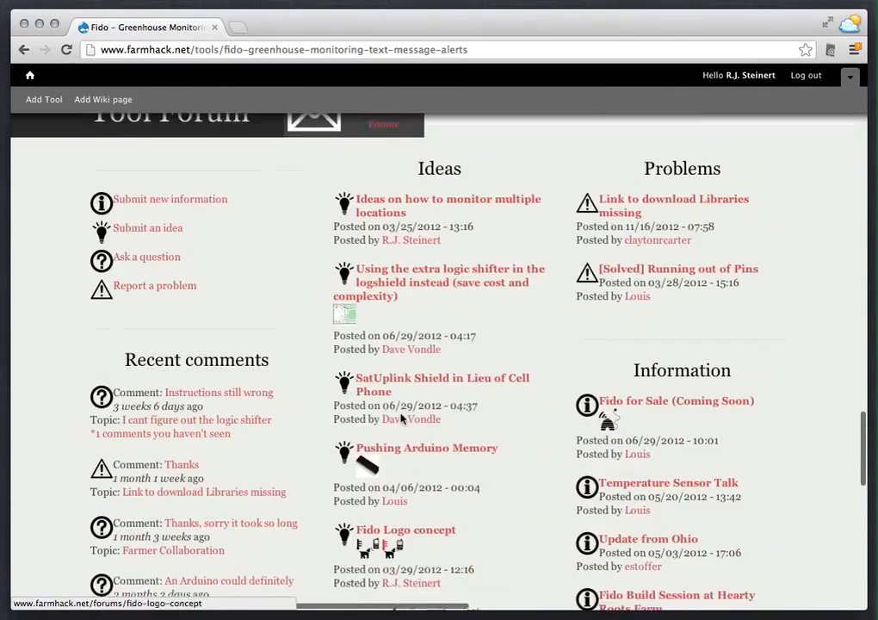
- Open the form for adding a tool in a new browser tab and switch to it
{"action": "scroll", "coordinate": [401, 420], "scroll_direction": "up", "scroll_amount": 15}
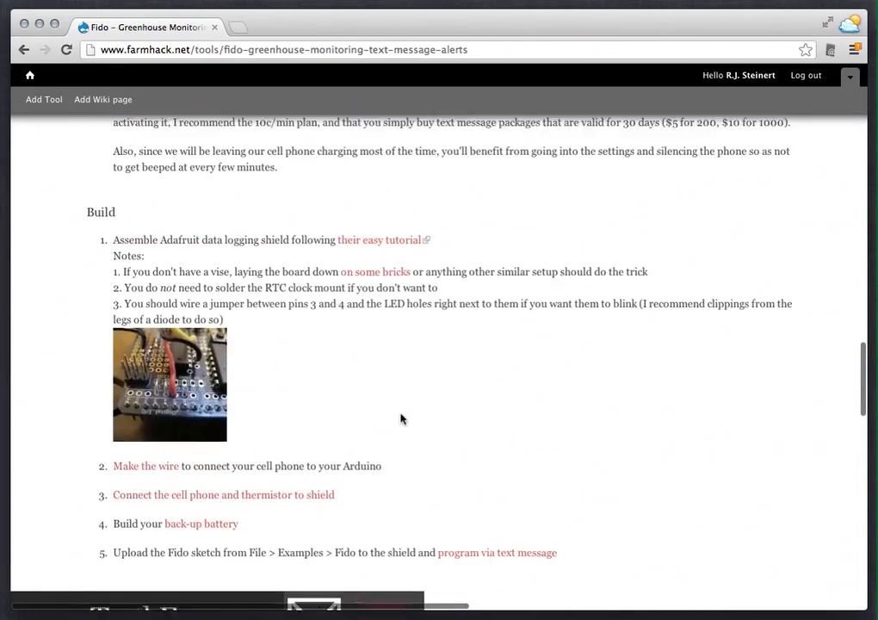
{"action": "scroll", "coordinate": [401, 415], "scroll_direction": "up", "scroll_amount": 10}
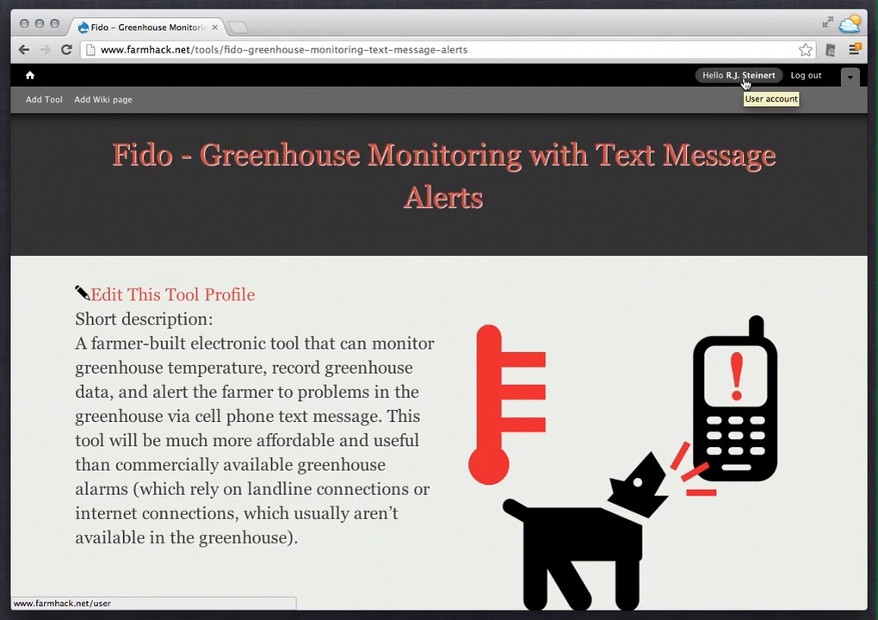
{"action": "right_click", "coordinate": [41, 105]}
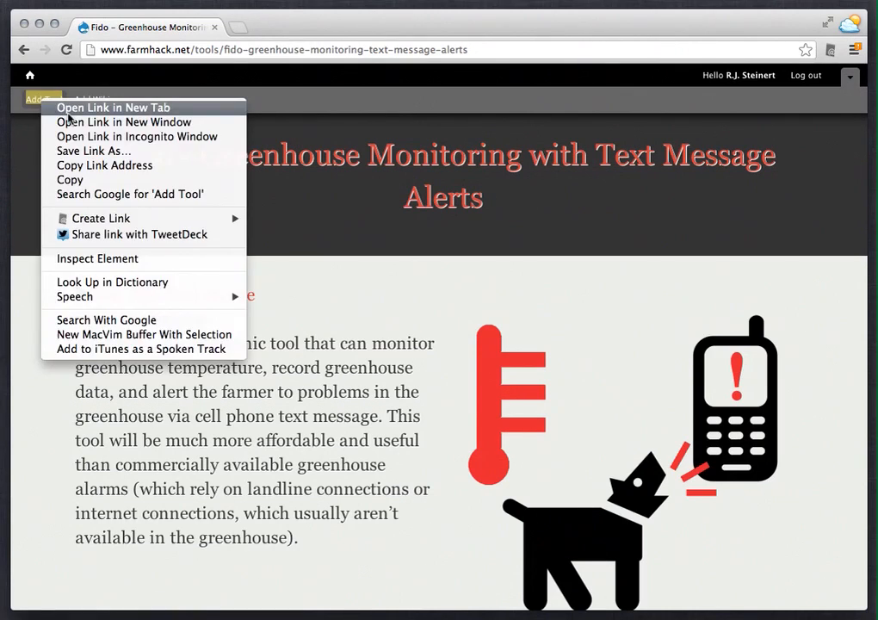
{"action": "left_click", "coordinate": [68, 109]}
{"action": "left_click", "coordinate": [290, 30]}
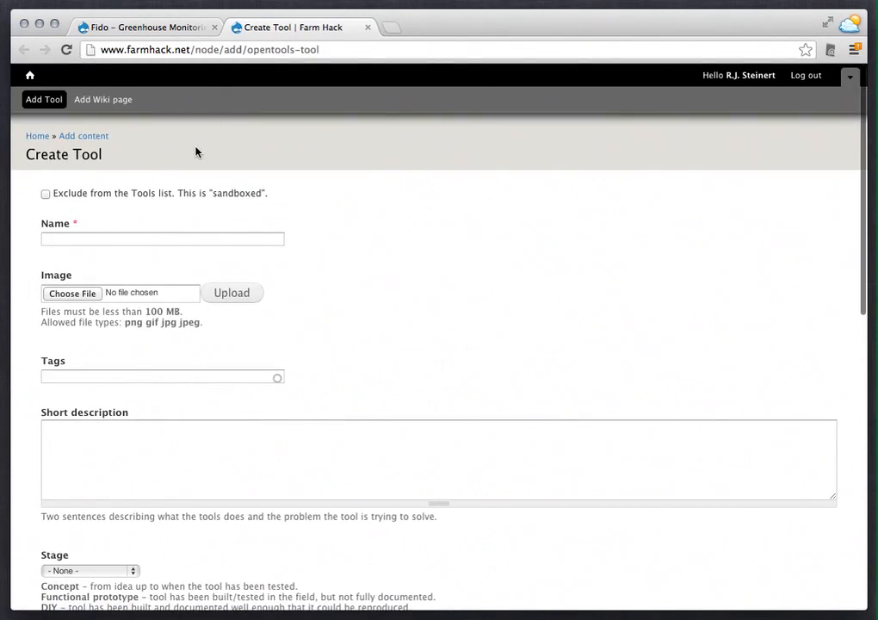
- Name the new tool with the submitter's initials followed by "Test Tool" and leave the sandbox exclusion from the Tools list turned off
{"action": "left_click", "coordinate": [134, 237]}
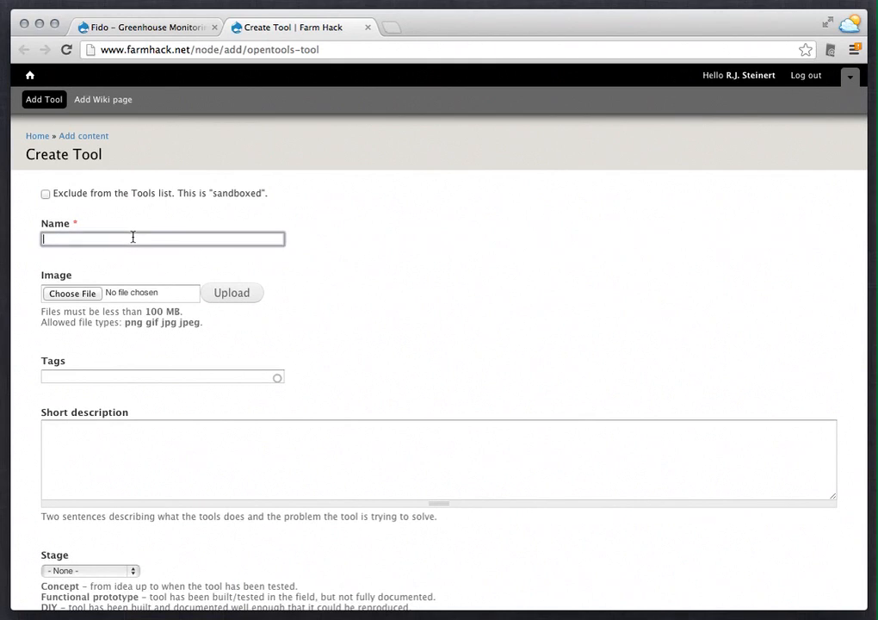
{"action": "type", "text": "RJ's Test Tool"}
{"action": "left_click_drag", "start_coordinate": [62, 195], "coordinate": [266, 198]}
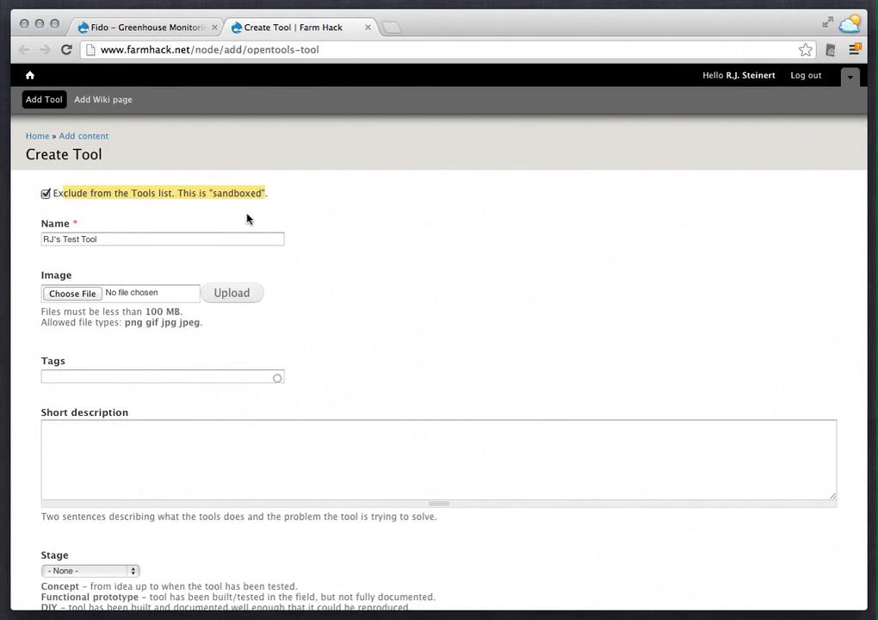
{"action": "left_click", "coordinate": [58, 196]}
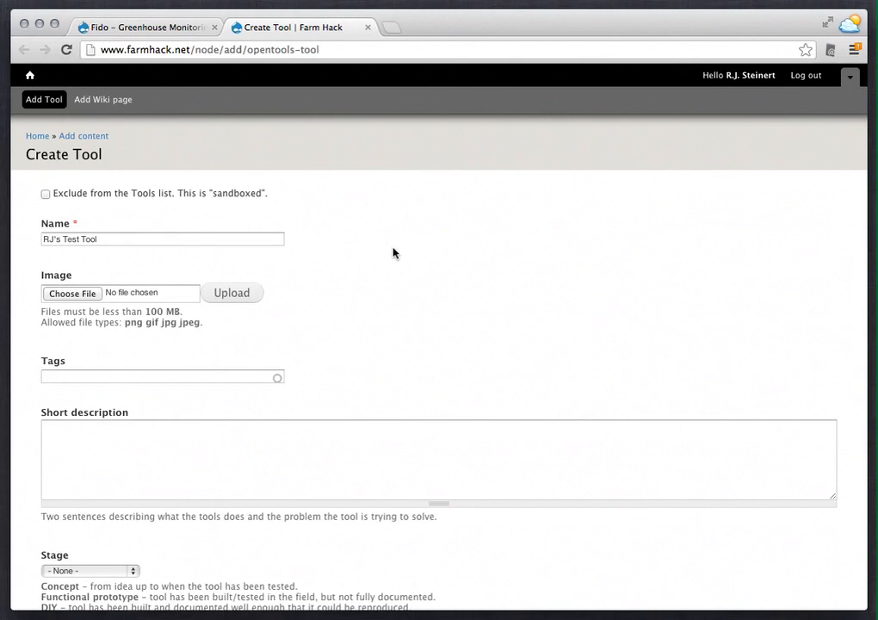
- Compare the new tool form's Image field with the picture on the Fido tool page and return to the form
{"action": "scroll", "coordinate": [393, 253], "scroll_direction": "down", "scroll_amount": 1}
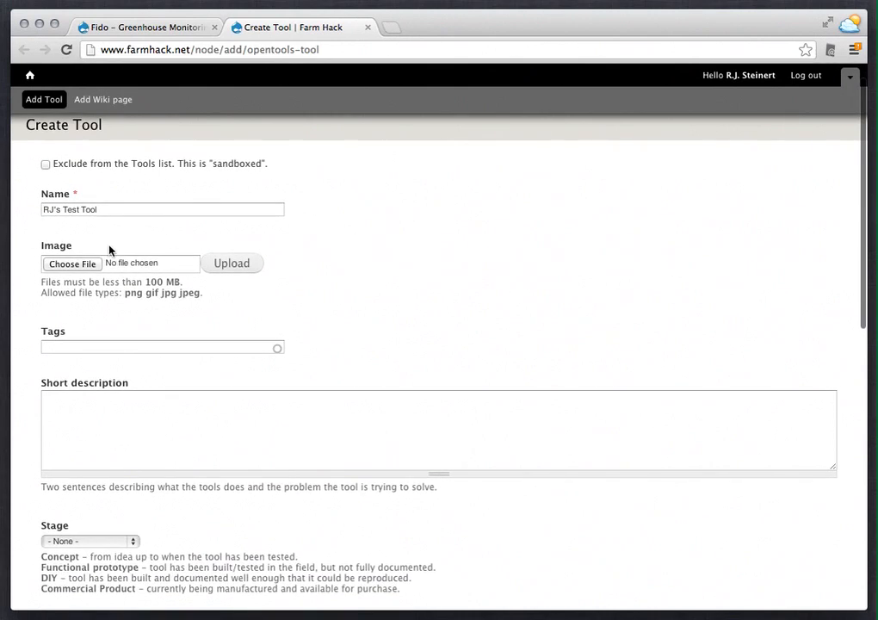
{"action": "left_click_drag", "start_coordinate": [41, 246], "coordinate": [68, 245]}
{"action": "left_click", "coordinate": [69, 246]}
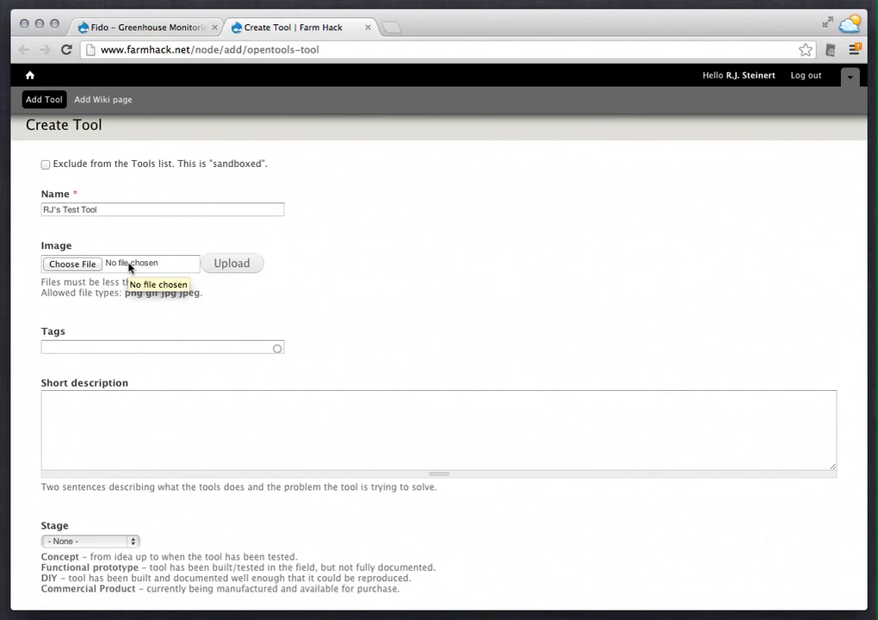
{"action": "left_click", "coordinate": [124, 26]}
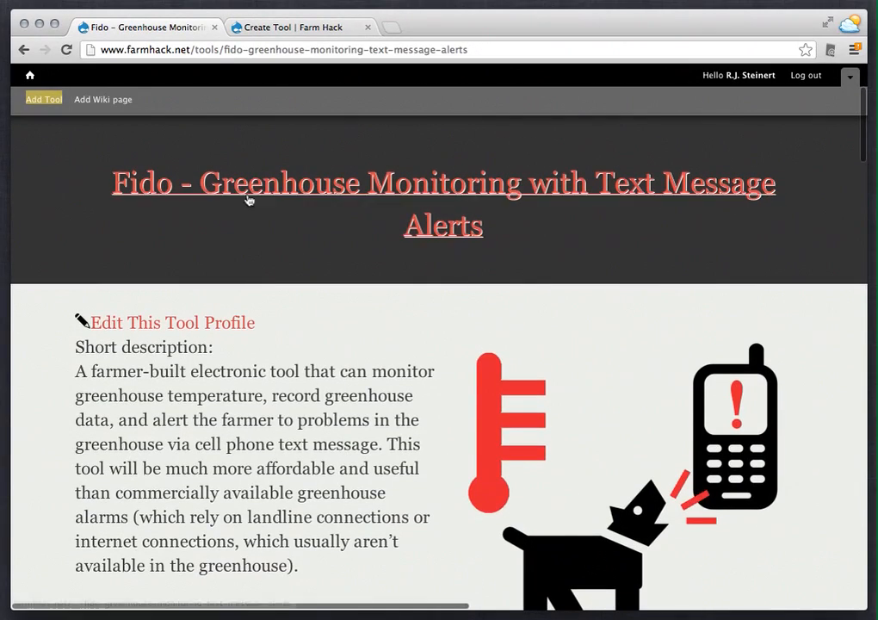
{"action": "scroll", "coordinate": [343, 365], "scroll_direction": "down", "scroll_amount": 3}
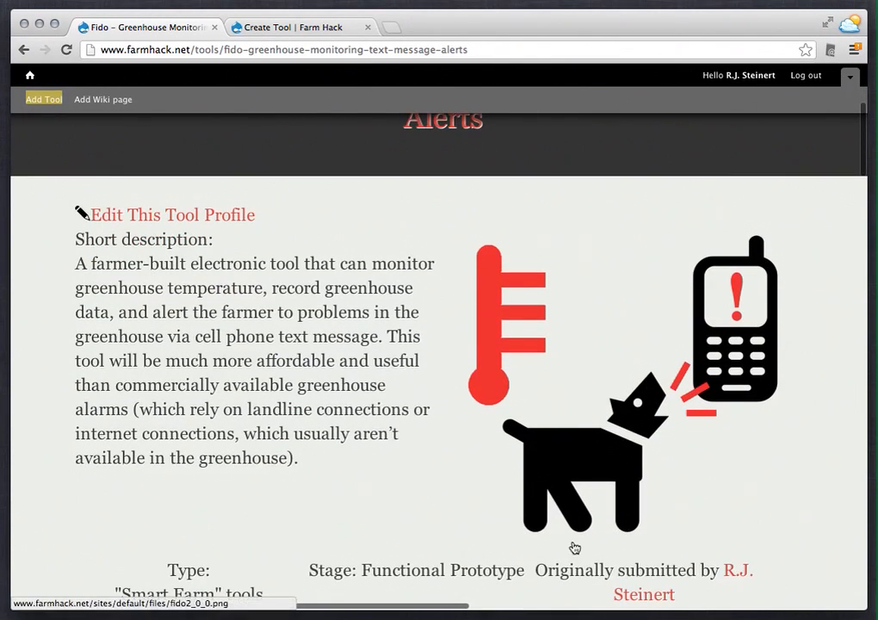
{"action": "scroll", "coordinate": [574, 548], "scroll_direction": "down", "scroll_amount": 3}
{"action": "scroll", "coordinate": [260, 218], "scroll_direction": "up", "scroll_amount": 5}
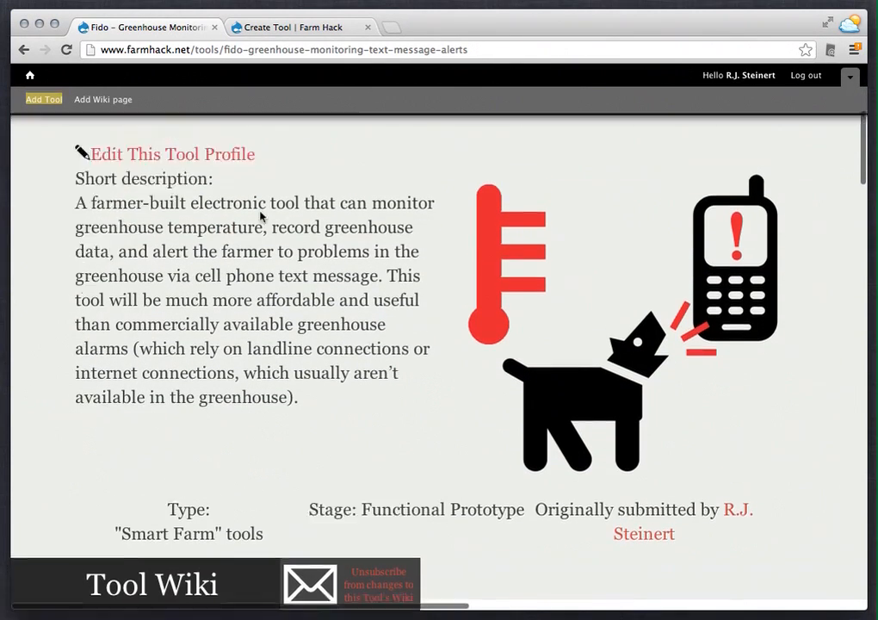
{"action": "scroll", "coordinate": [359, 310], "scroll_direction": "down", "scroll_amount": 6}
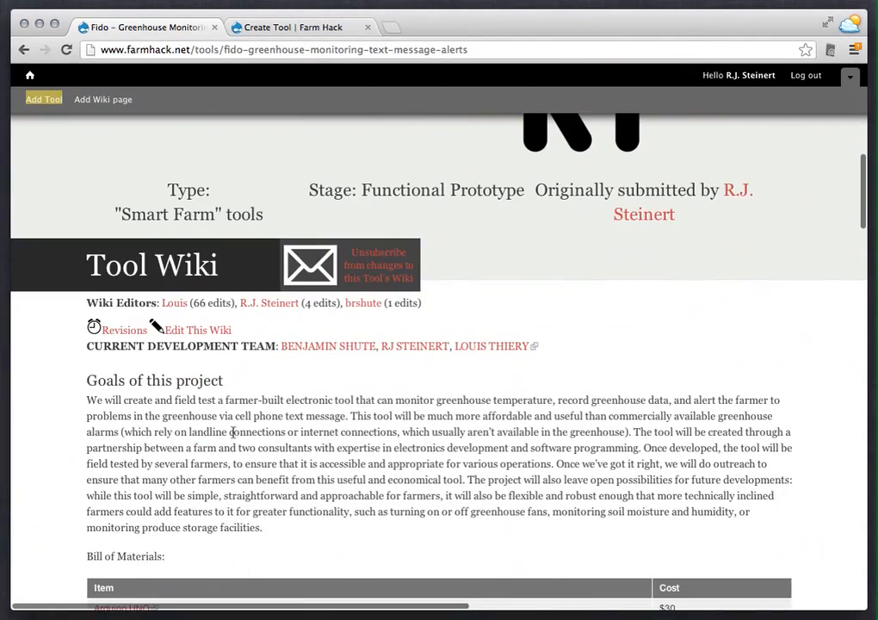
{"action": "scroll", "coordinate": [333, 441], "scroll_direction": "up", "scroll_amount": 6}
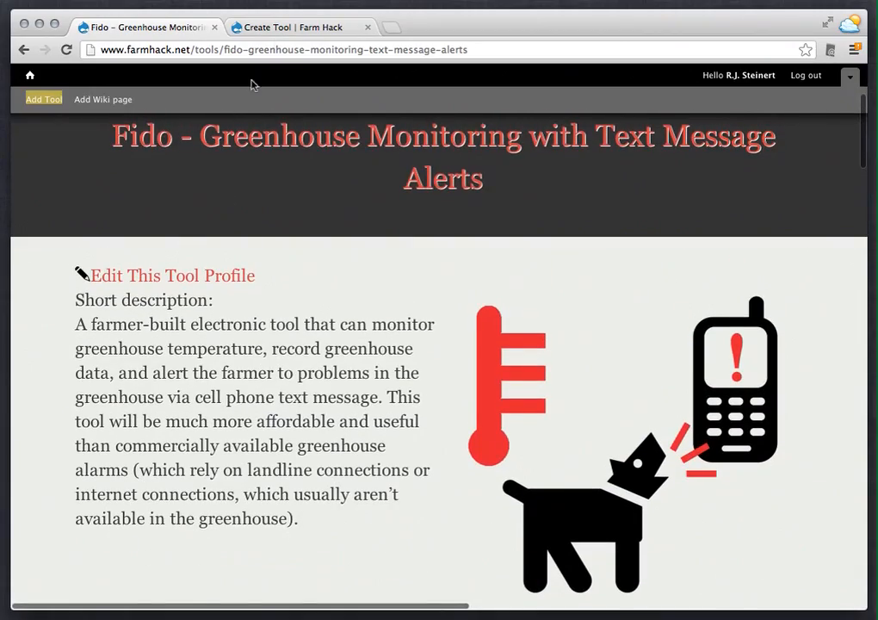
{"action": "left_click", "coordinate": [286, 28]}
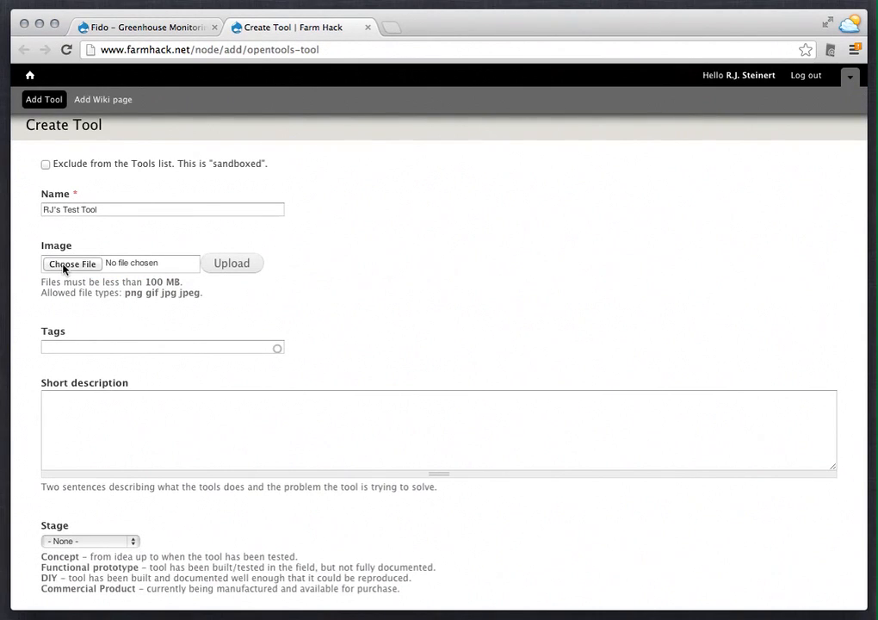
{"action": "left_click_drag", "start_coordinate": [53, 246], "coordinate": [72, 246]}
{"action": "left_click", "coordinate": [153, 25]}
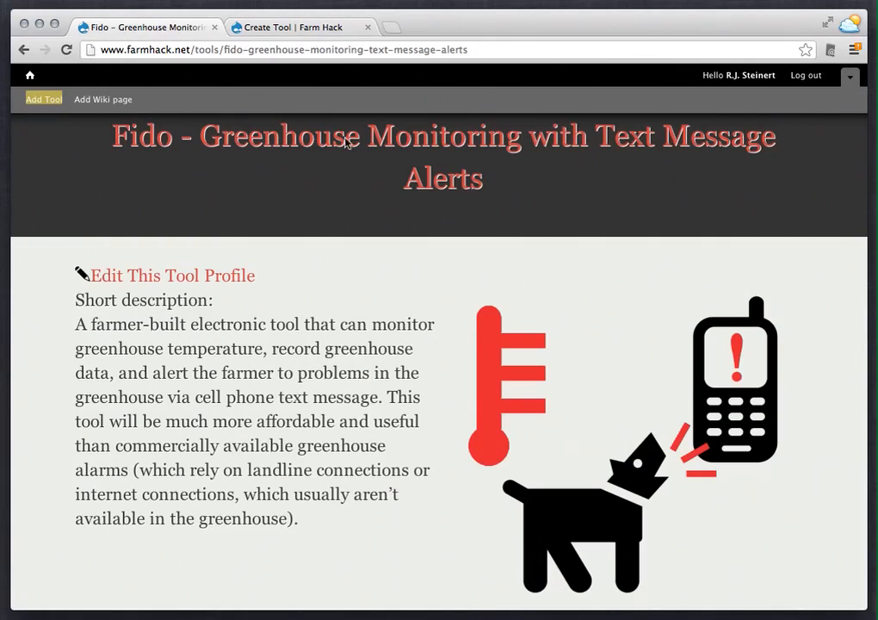
{"action": "scroll", "coordinate": [604, 386], "scroll_direction": "down", "scroll_amount": 2}
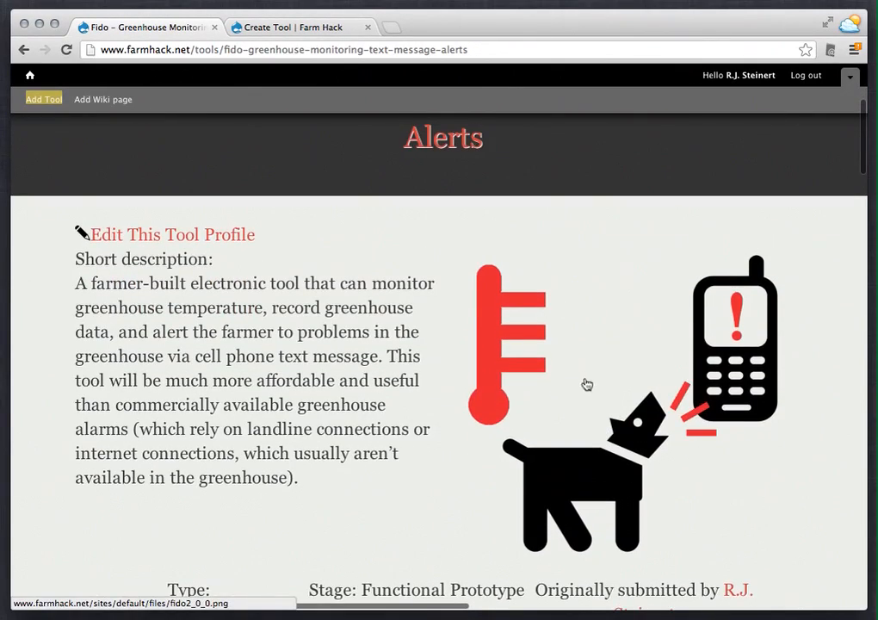
{"action": "left_click", "coordinate": [247, 27]}
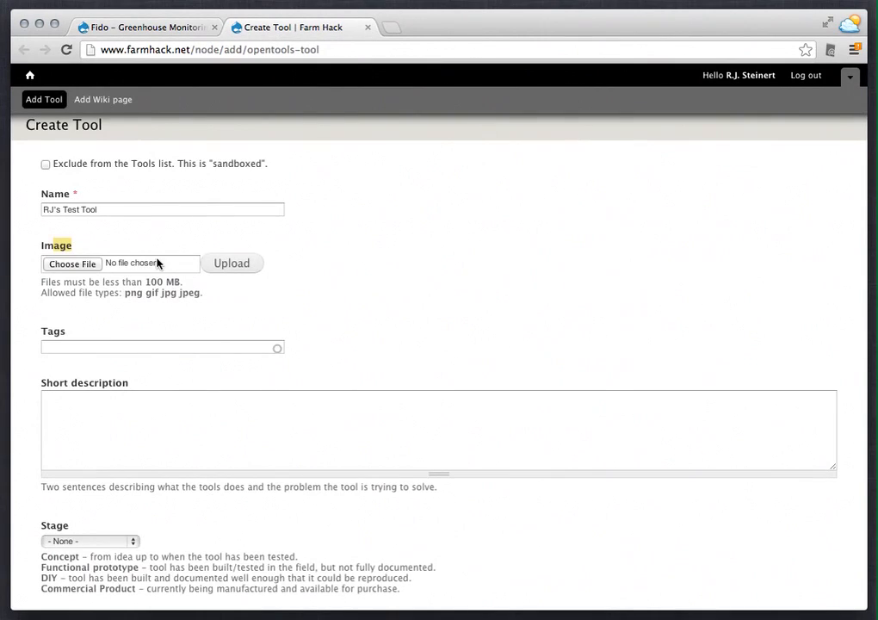
- Upload _bar.jpg from the Pictures folder as the new tool's image
{"action": "left_click", "coordinate": [72, 264]}
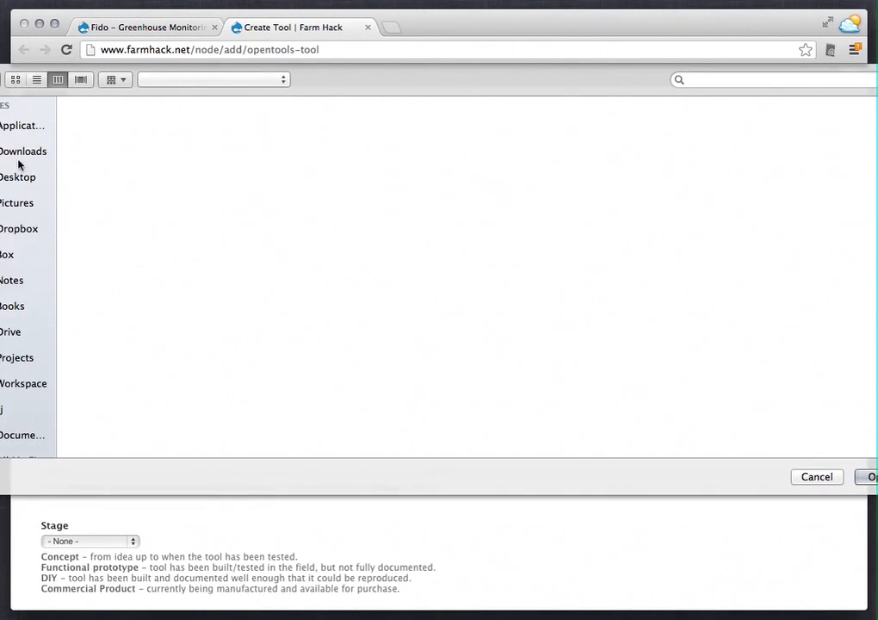
{"action": "left_click", "coordinate": [14, 206]}
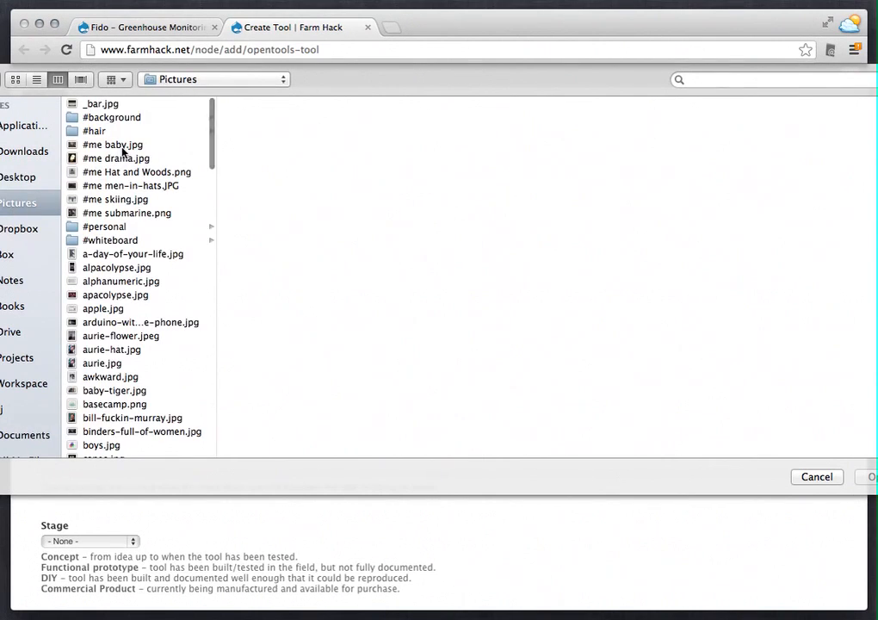
{"action": "left_click", "coordinate": [111, 105]}
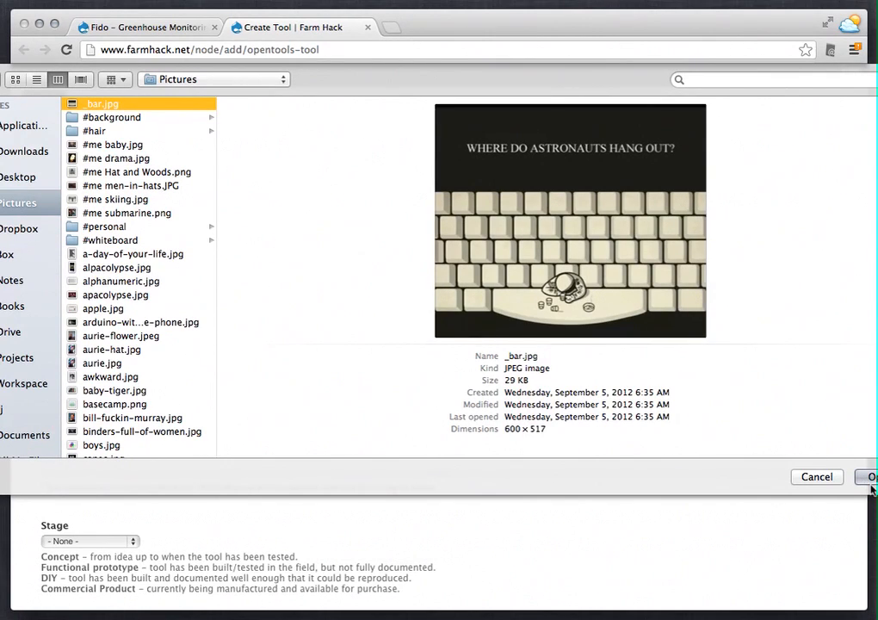
{"action": "left_click", "coordinate": [873, 479]}
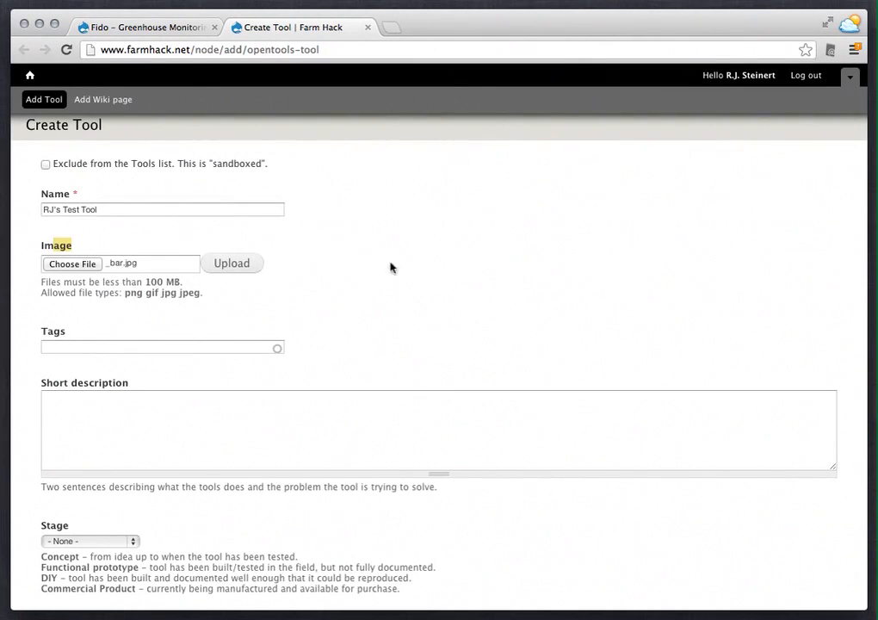
{"action": "left_click", "coordinate": [241, 264]}
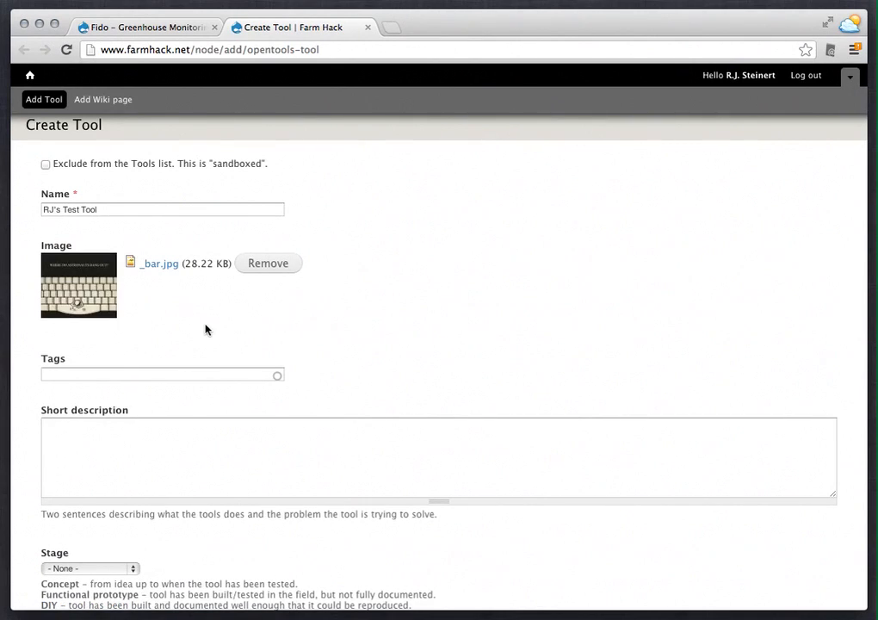
- Consult the Fido page's short description as an example and enter "This is a short description." for the new tool, leaving its tags empty
{"action": "scroll", "coordinate": [204, 327], "scroll_direction": "down", "scroll_amount": 3}
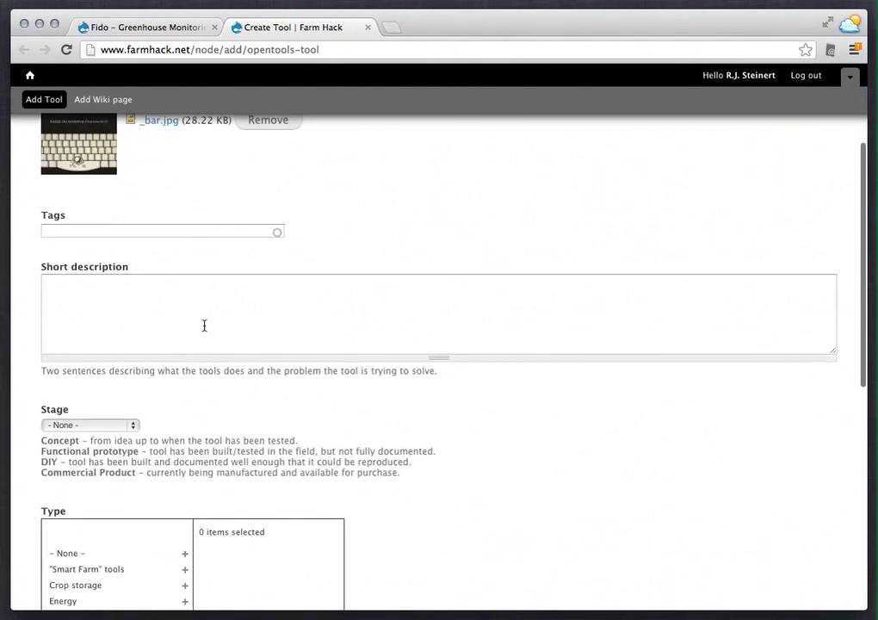
{"action": "scroll", "coordinate": [204, 326], "scroll_direction": "up", "scroll_amount": 1}
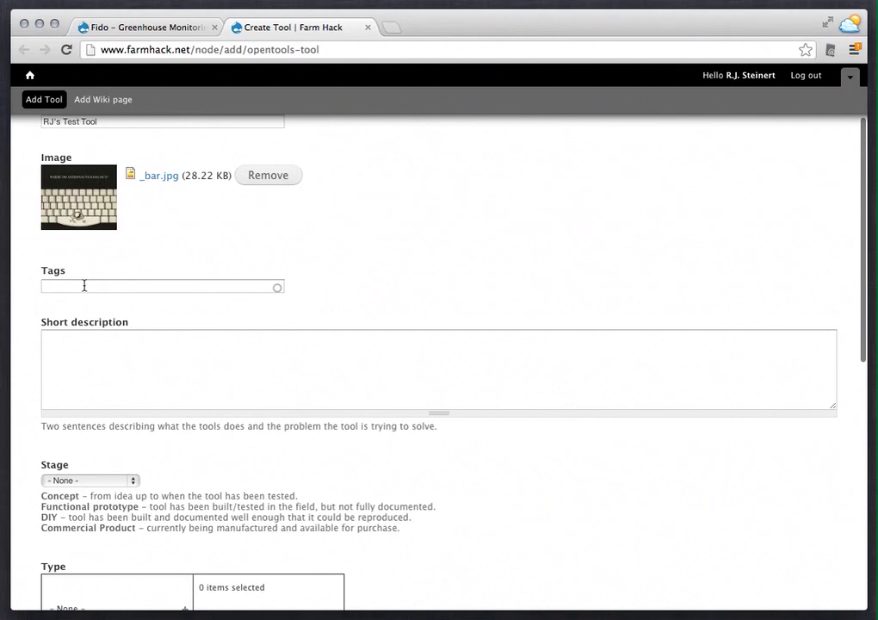
{"action": "left_click", "coordinate": [155, 290]}
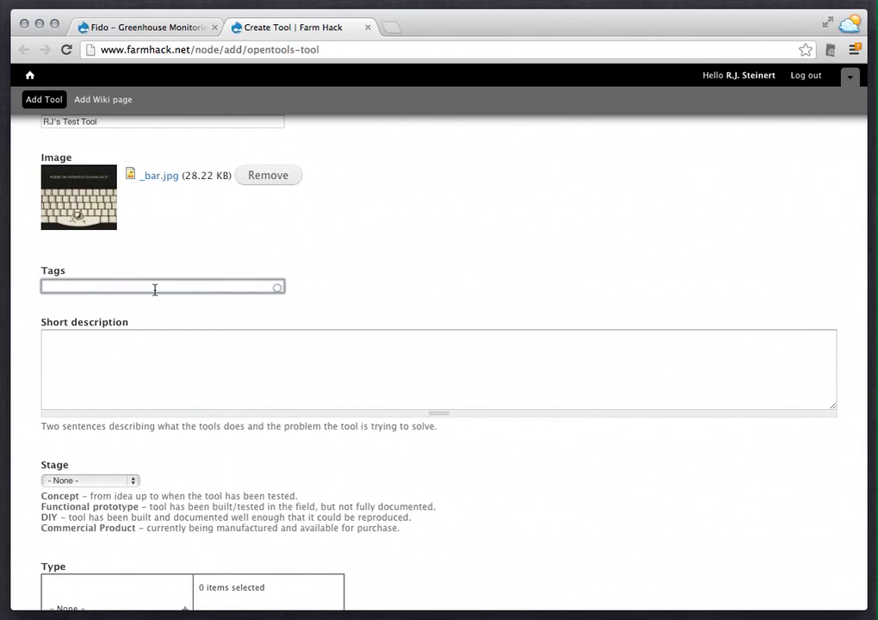
{"action": "left_click", "coordinate": [125, 367]}
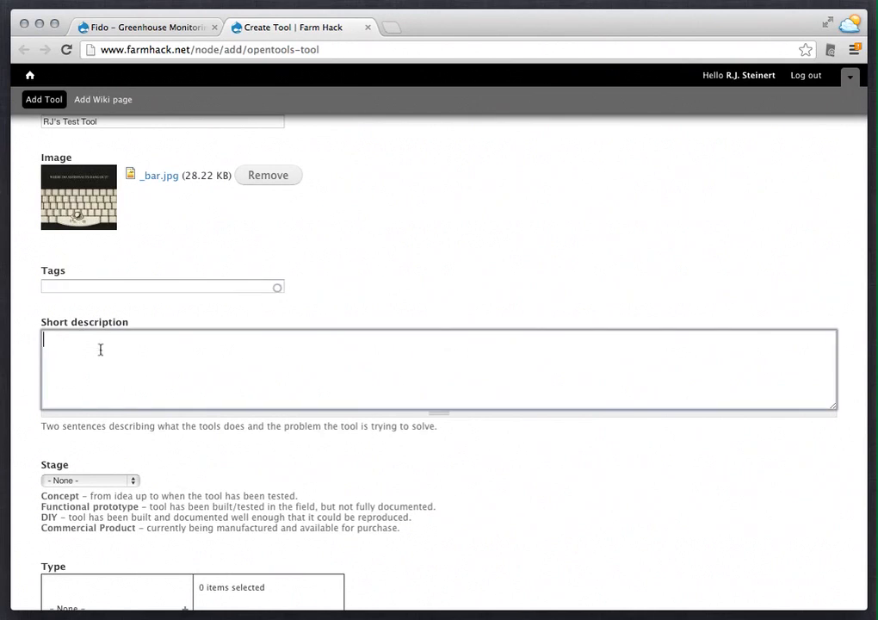
{"action": "left_click", "coordinate": [158, 31]}
{"action": "scroll", "coordinate": [439, 355], "scroll_direction": "down", "scroll_amount": 2}
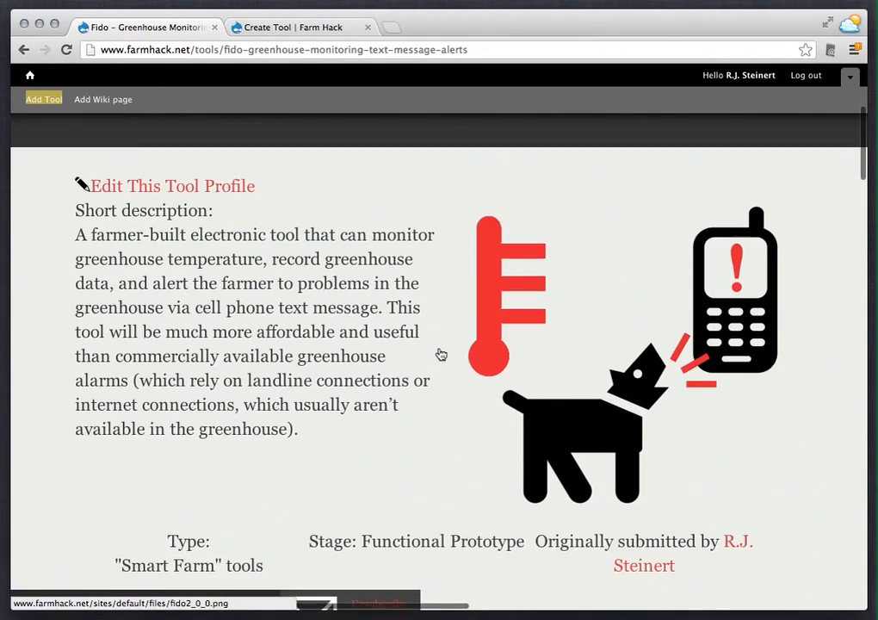
{"action": "left_click_drag", "start_coordinate": [76, 170], "coordinate": [345, 382]}
{"action": "scroll", "coordinate": [250, 258], "scroll_direction": "up", "scroll_amount": 1}
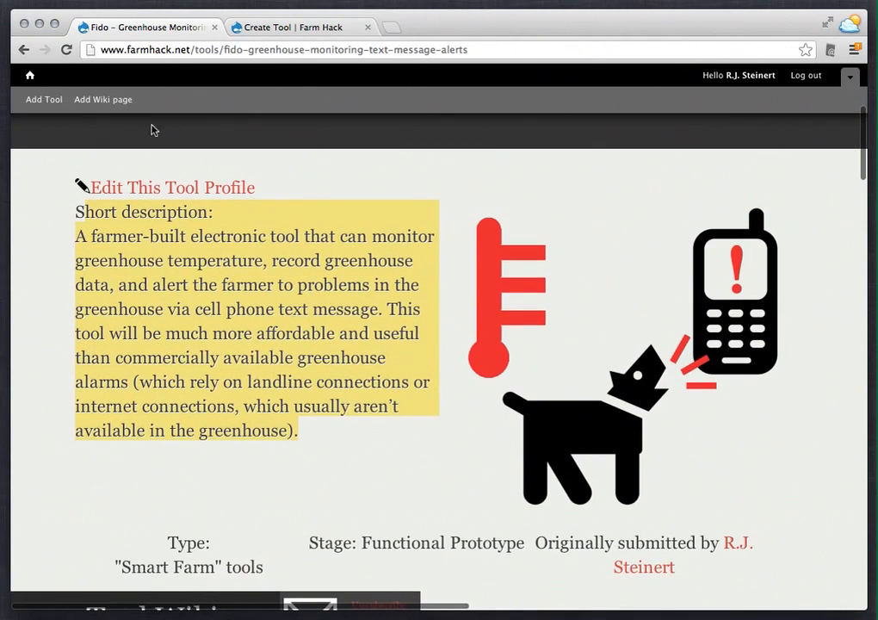
{"action": "left_click", "coordinate": [293, 31]}
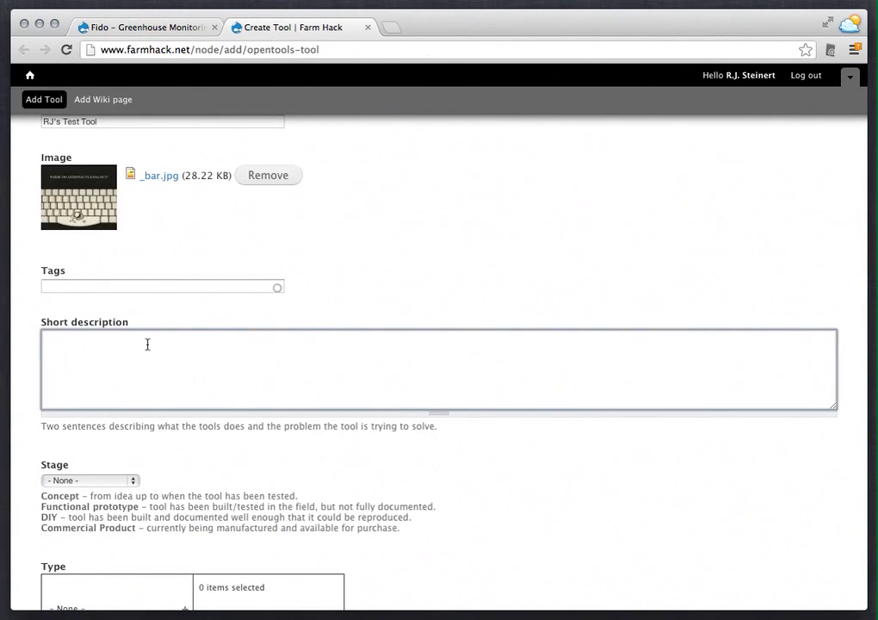
{"action": "type", "text": "This is a short description."}
{"action": "left_click", "coordinate": [54, 489]}
- Read the definitions of the development stages and set the new tool's stage to Concept
{"action": "scroll", "coordinate": [53, 498], "scroll_direction": "down", "scroll_amount": 2}
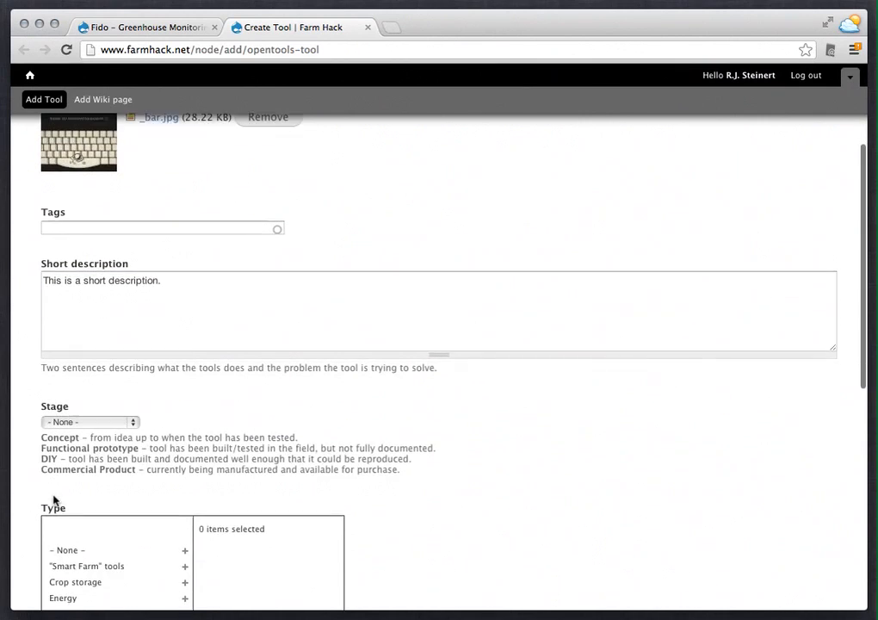
{"action": "left_click", "coordinate": [69, 422]}
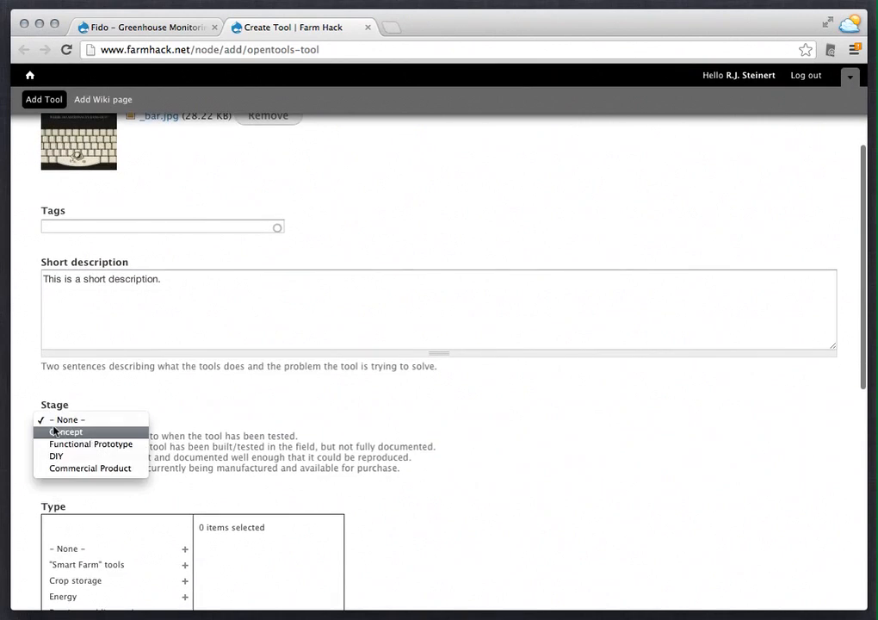
{"action": "left_click", "coordinate": [198, 455]}
{"action": "scroll", "coordinate": [123, 443], "scroll_direction": "down", "scroll_amount": 2}
{"action": "left_click_drag", "start_coordinate": [82, 369], "coordinate": [254, 411]}
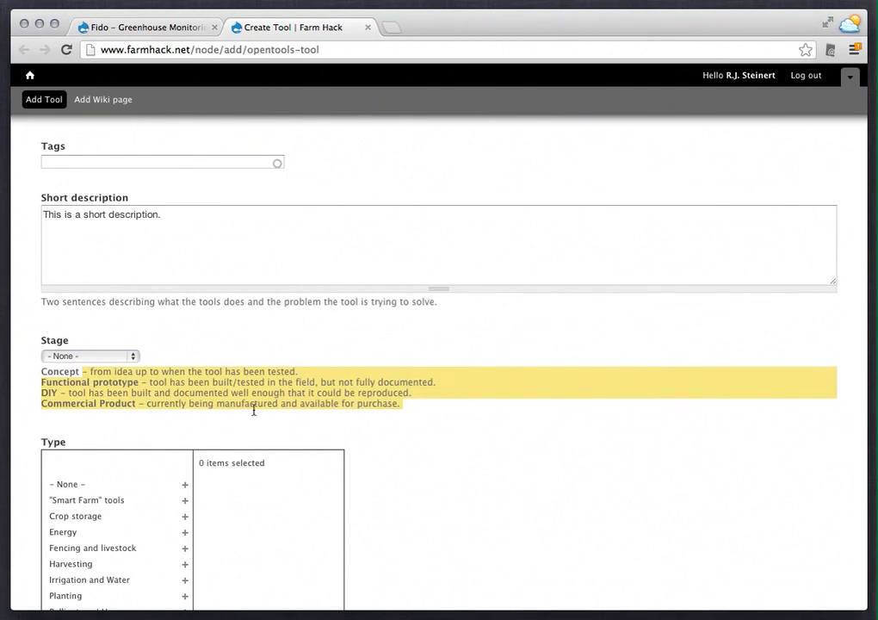
{"action": "left_click", "coordinate": [246, 392]}
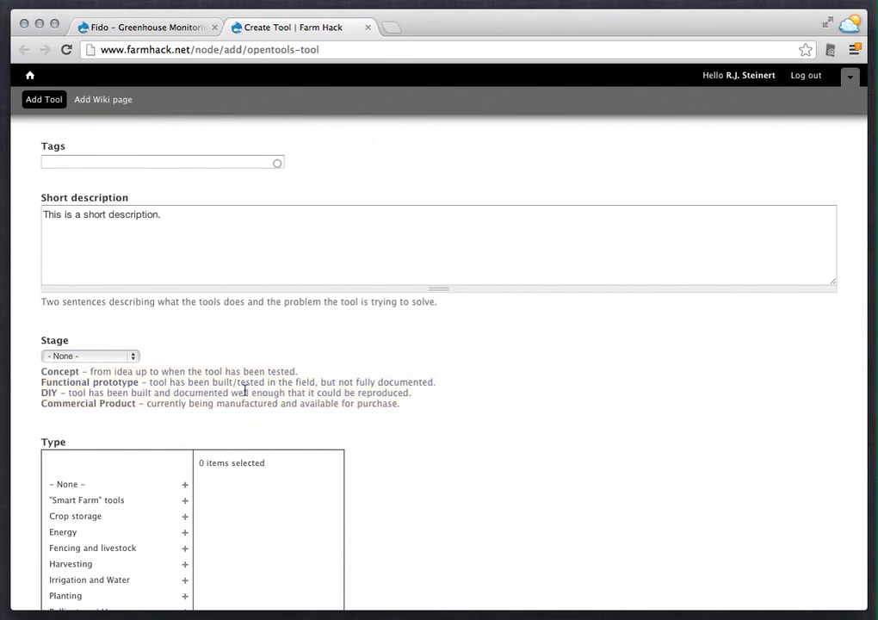
{"action": "left_click", "coordinate": [74, 357]}
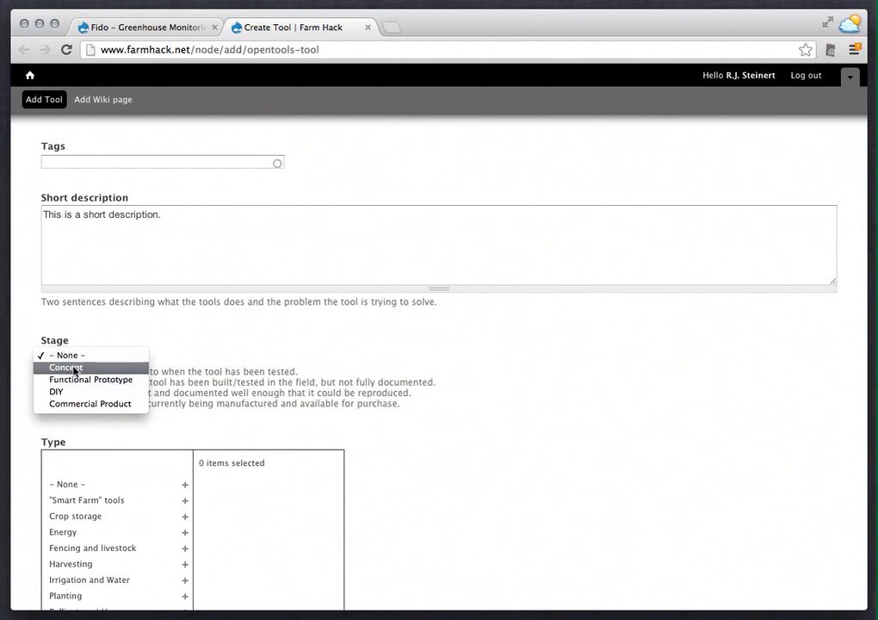
{"action": "left_click", "coordinate": [75, 368]}
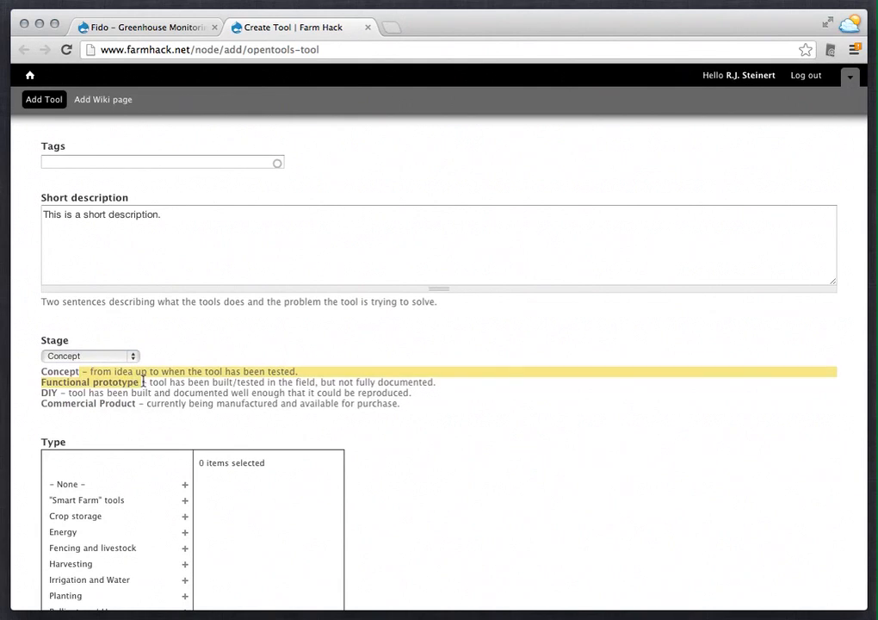
{"action": "left_click_drag", "start_coordinate": [49, 392], "coordinate": [123, 393]}
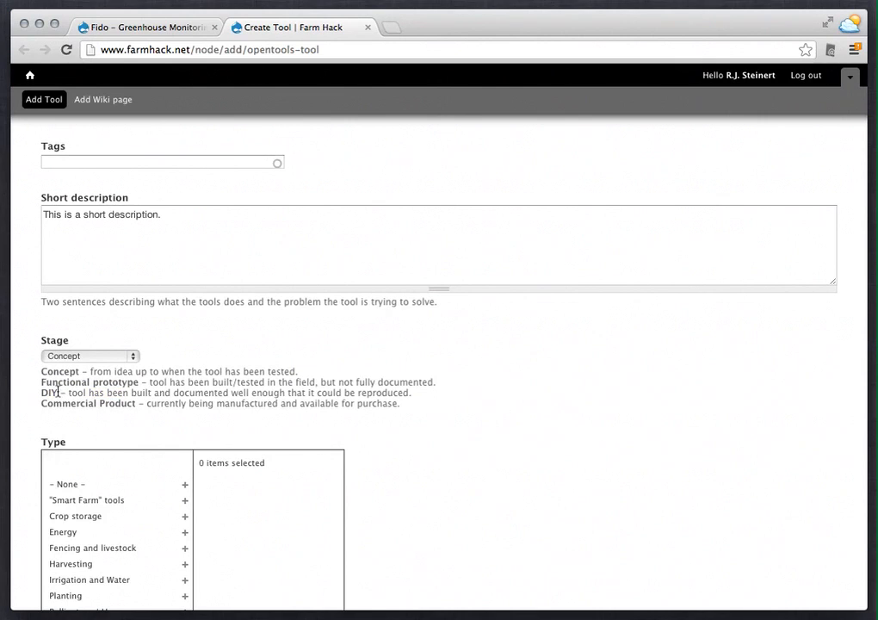
{"action": "left_click_drag", "start_coordinate": [58, 392], "coordinate": [140, 404]}
{"action": "left_click", "coordinate": [79, 400]}
- Compare the Type choices in the form with the type listed on the Fido tool page and return to the form
{"action": "scroll", "coordinate": [136, 413], "scroll_direction": "down", "scroll_amount": 5}
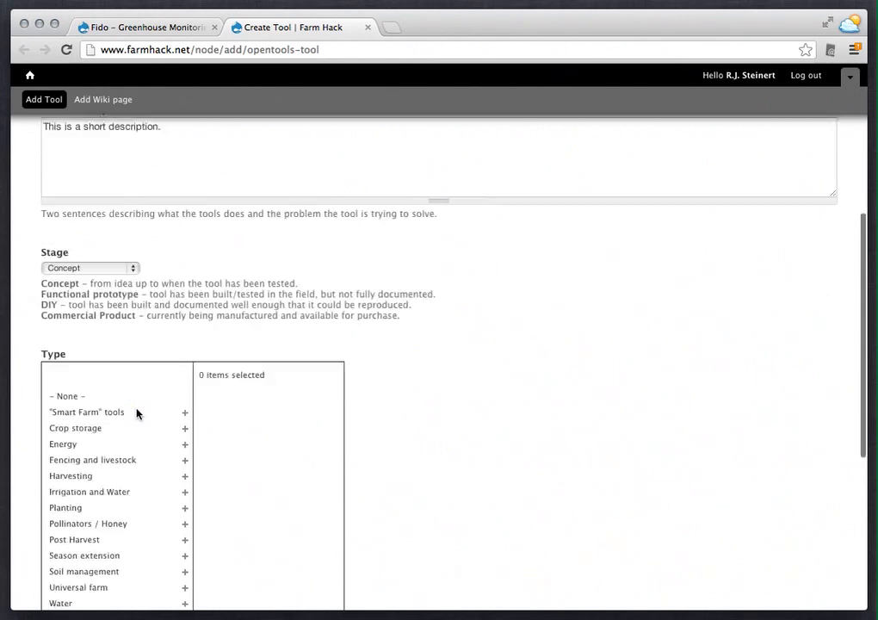
{"action": "scroll", "coordinate": [137, 415], "scroll_direction": "down", "scroll_amount": 2}
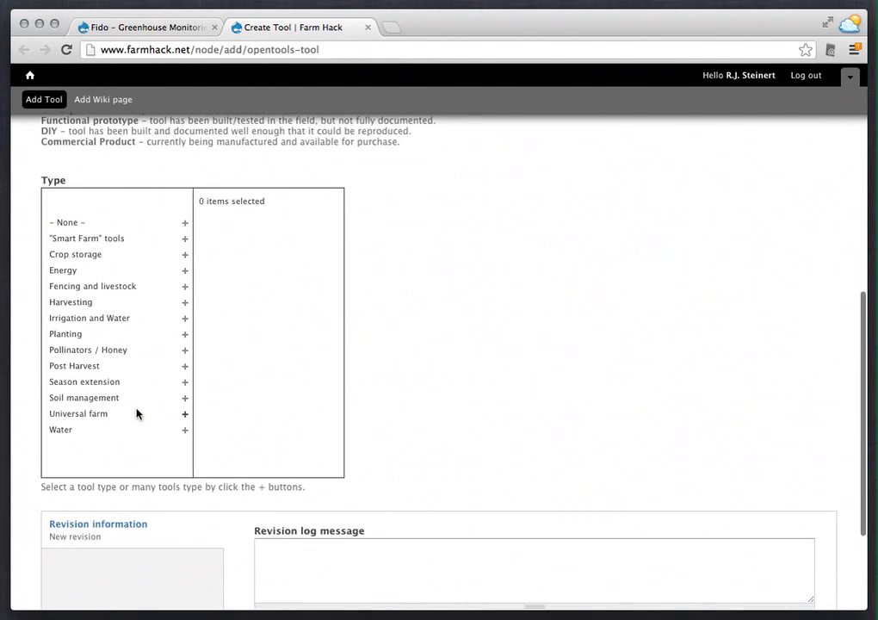
{"action": "left_click_drag", "start_coordinate": [41, 180], "coordinate": [63, 179]}
{"action": "left_click", "coordinate": [149, 29]}
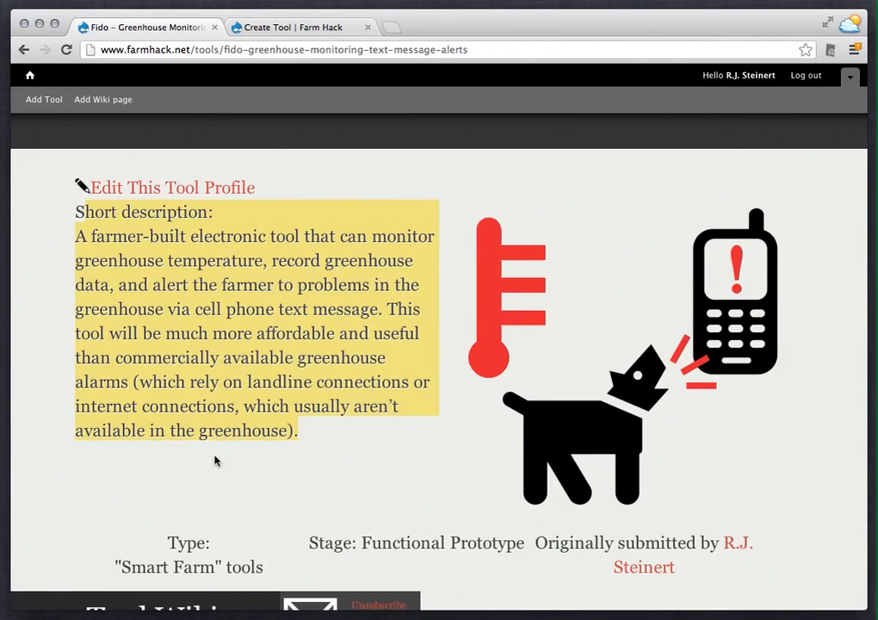
{"action": "mouse_move", "coordinate": [168, 542]}
{"action": "left_mouse_down"}
{"action": "mouse_move", "coordinate": [270, 580]}
{"action": "mouse_move", "coordinate": [255, 565]}
{"action": "mouse_move", "coordinate": [162, 540]}
{"action": "left_mouse_up"}
{"action": "left_click", "coordinate": [272, 576]}
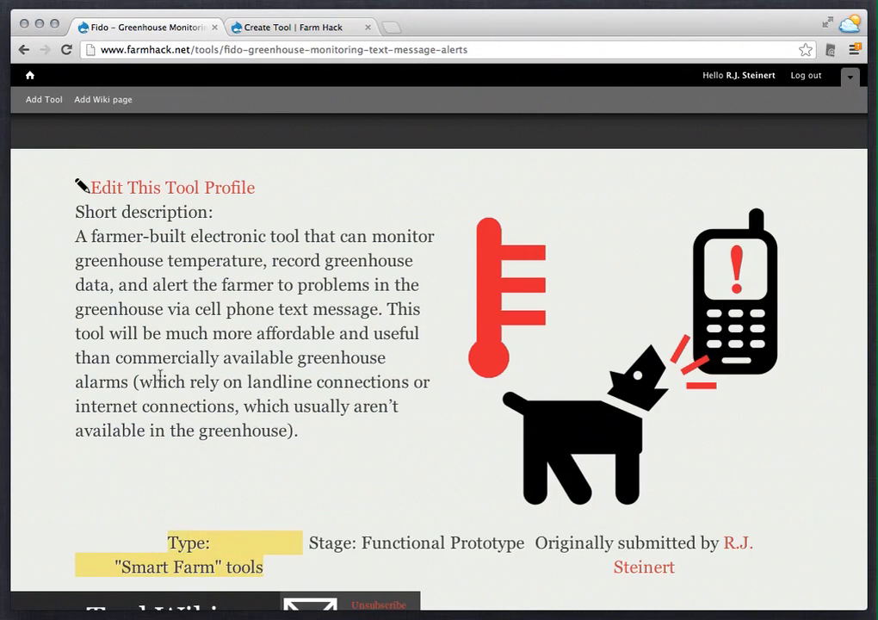
{"action": "left_click", "coordinate": [276, 28]}
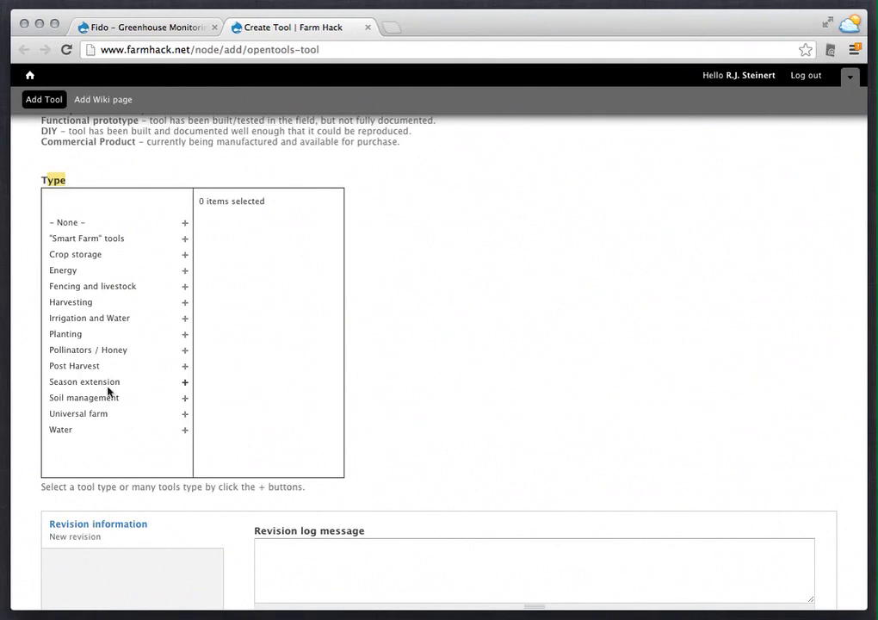
- Add Universal farm, Energy and Pollinators / Honey as the new tool's types, and remove Energy again
{"action": "left_click", "coordinate": [185, 415]}
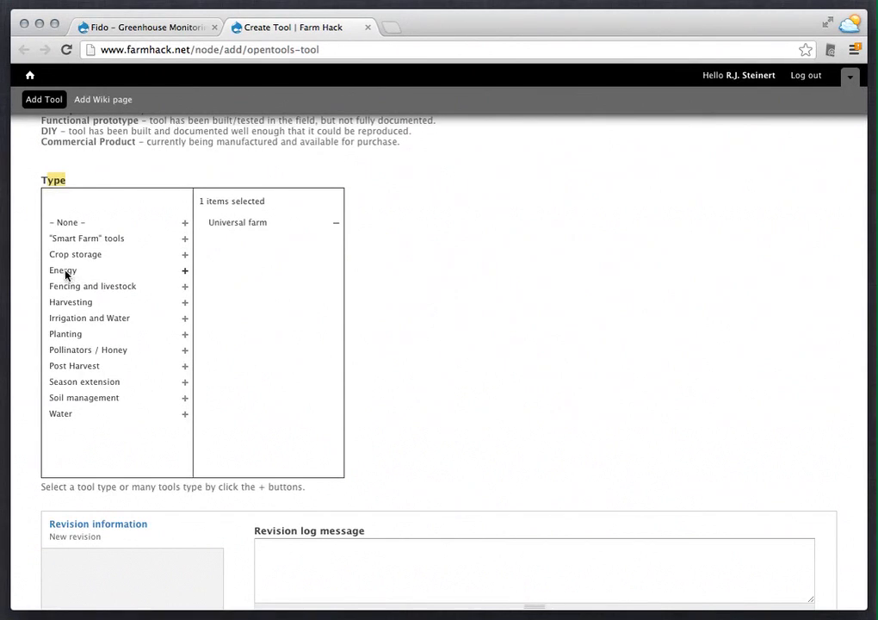
{"action": "left_click", "coordinate": [186, 271]}
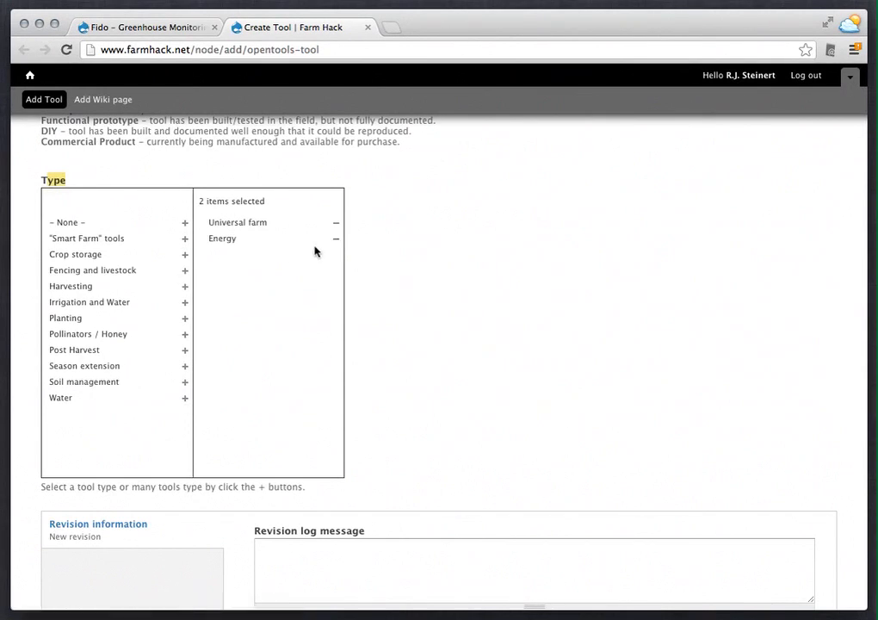
{"action": "left_click", "coordinate": [185, 335]}
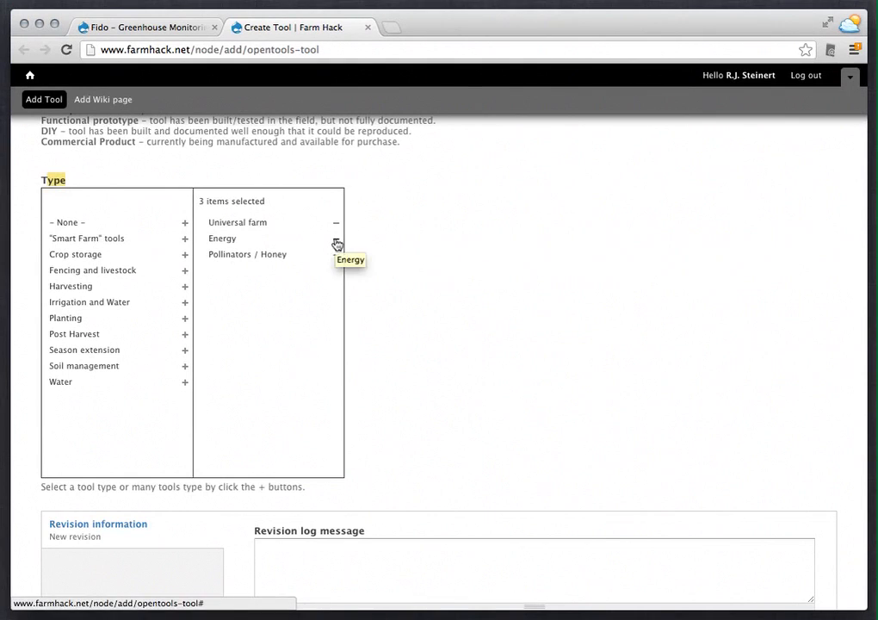
{"action": "left_click", "coordinate": [336, 242]}
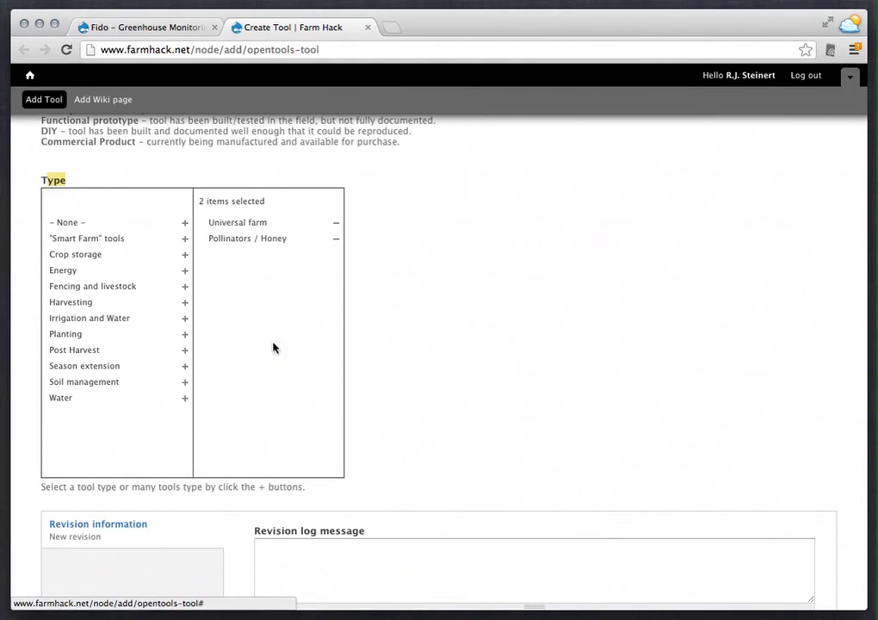
- Enter "This is my first try at this tool." as the revision log message and save the new tool
{"action": "scroll", "coordinate": [156, 433], "scroll_direction": "down", "scroll_amount": 1}
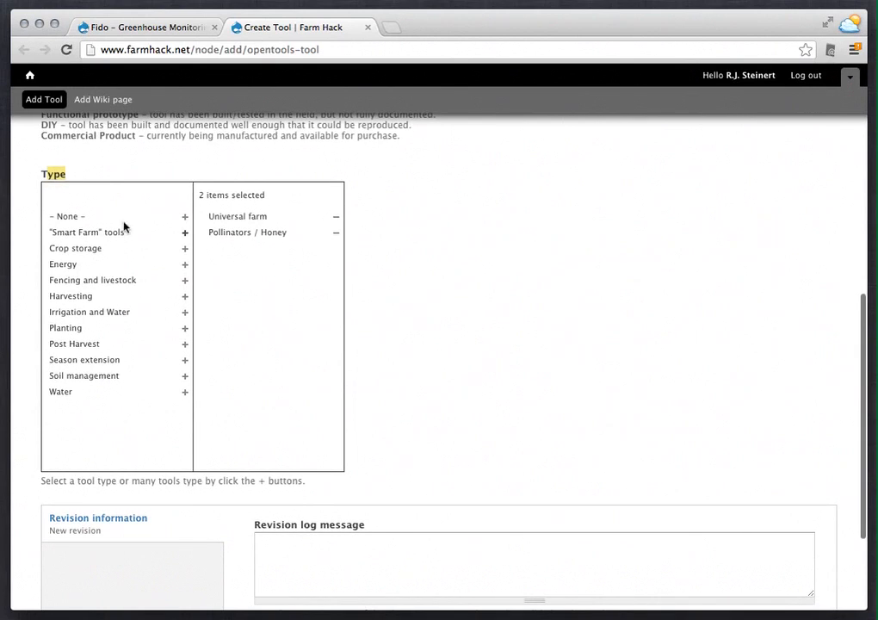
{"action": "scroll", "coordinate": [78, 361], "scroll_direction": "down", "scroll_amount": 1}
{"action": "scroll", "coordinate": [78, 362], "scroll_direction": "down", "scroll_amount": 4}
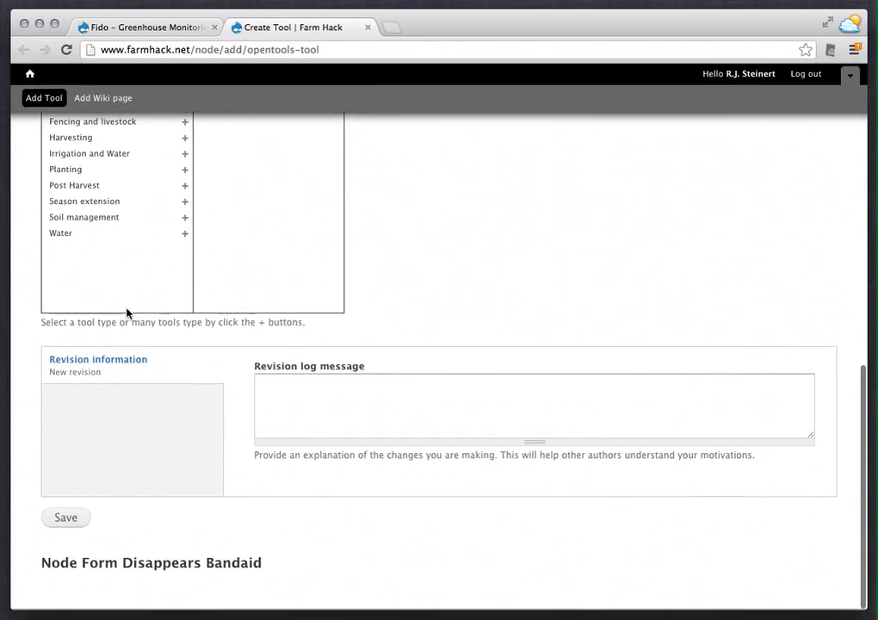
{"action": "left_click", "coordinate": [370, 403]}
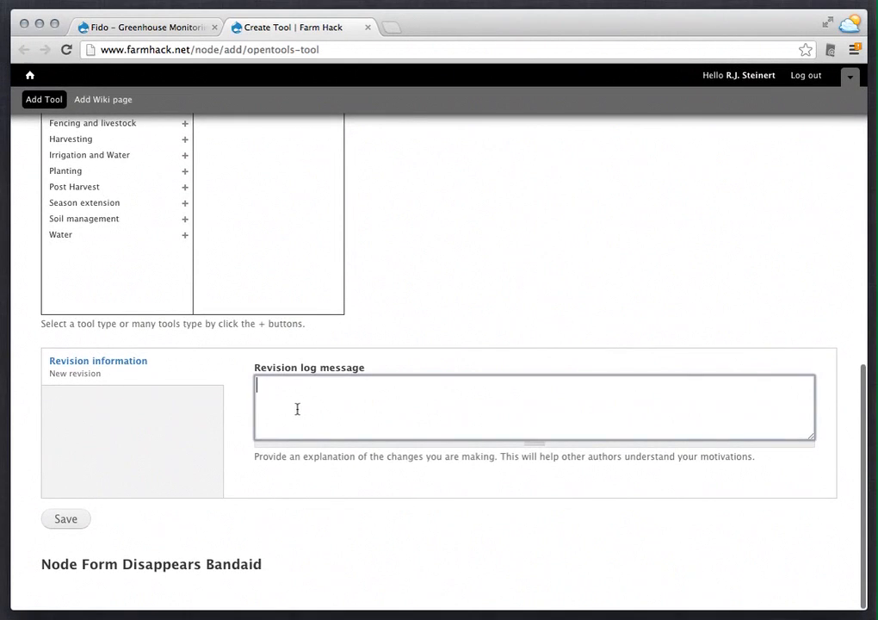
{"action": "scroll", "coordinate": [298, 412], "scroll_direction": "up", "scroll_amount": 2}
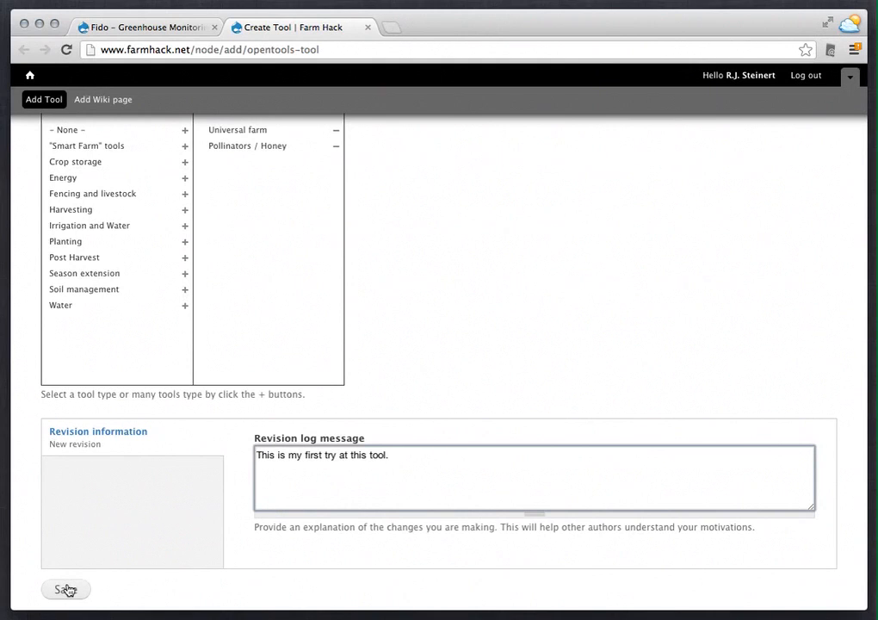
{"action": "left_click", "coordinate": [68, 590]}
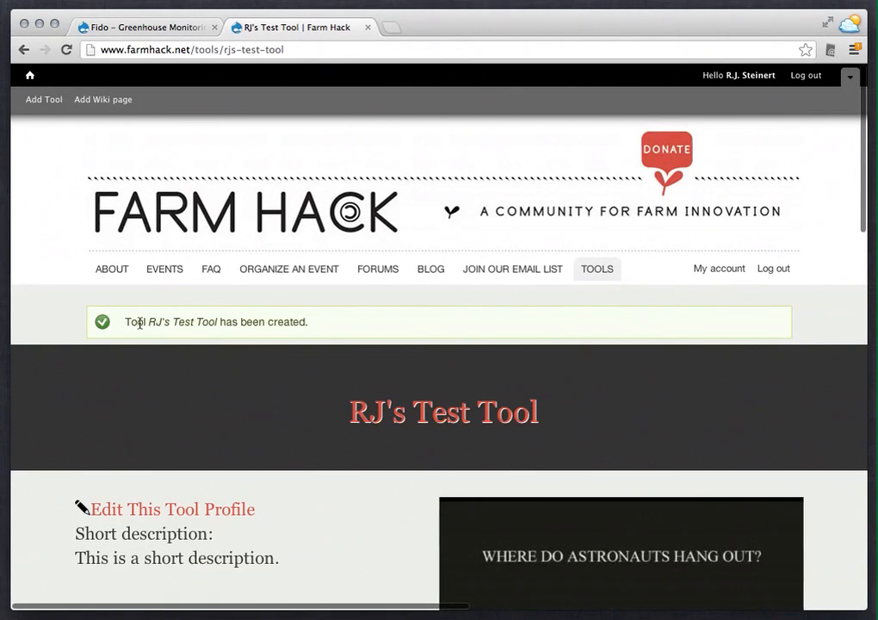
- Read the creation message and review the short description and image on the new tool's page
{"action": "left_click_drag", "start_coordinate": [155, 325], "coordinate": [307, 326]}
{"action": "left_click", "coordinate": [307, 332]}
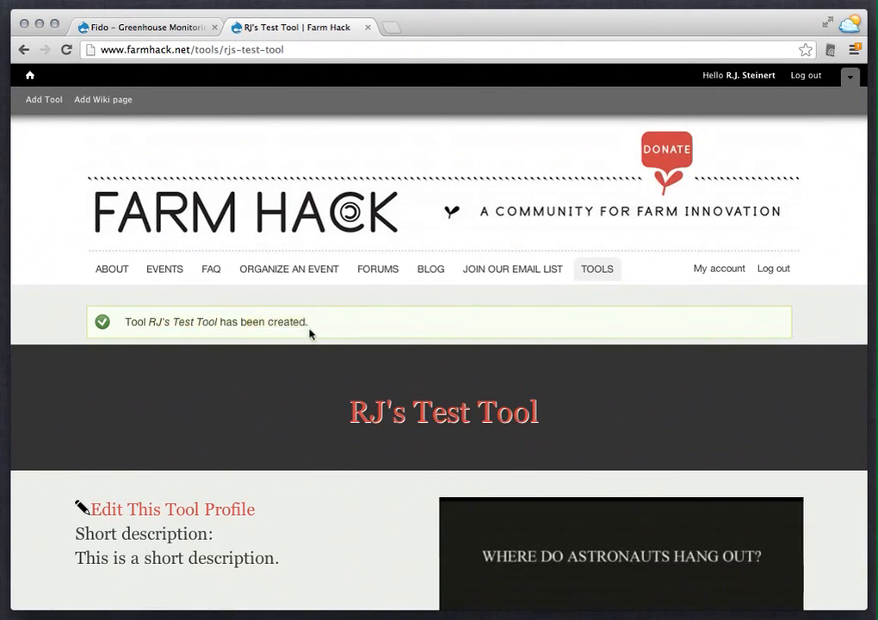
{"action": "scroll", "coordinate": [316, 355], "scroll_direction": "down", "scroll_amount": 3}
{"action": "scroll", "coordinate": [316, 355], "scroll_direction": "down", "scroll_amount": 3}
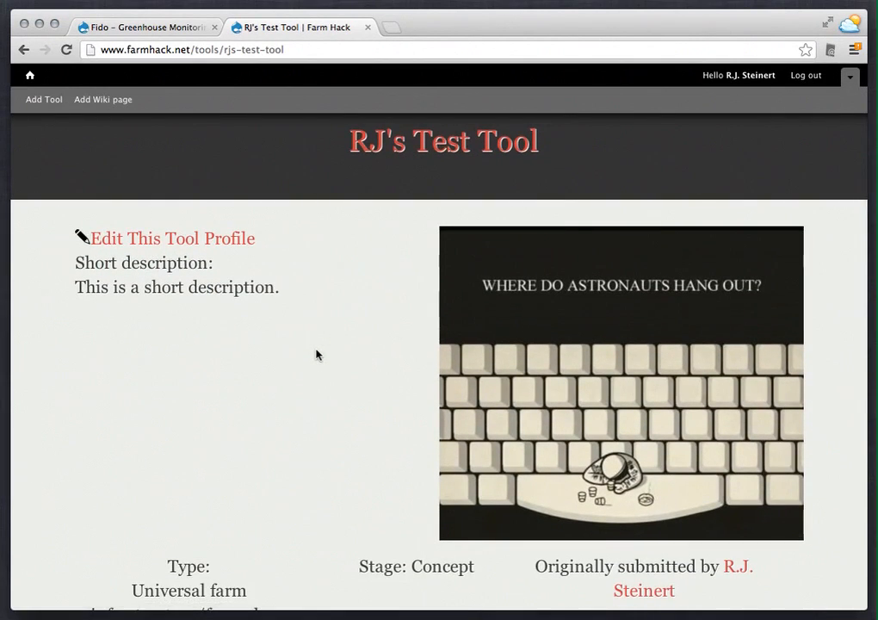
{"action": "scroll", "coordinate": [316, 355], "scroll_direction": "down", "scroll_amount": 2}
{"action": "scroll", "coordinate": [316, 355], "scroll_direction": "up", "scroll_amount": 2}
{"action": "scroll", "coordinate": [316, 355], "scroll_direction": "down", "scroll_amount": 2}
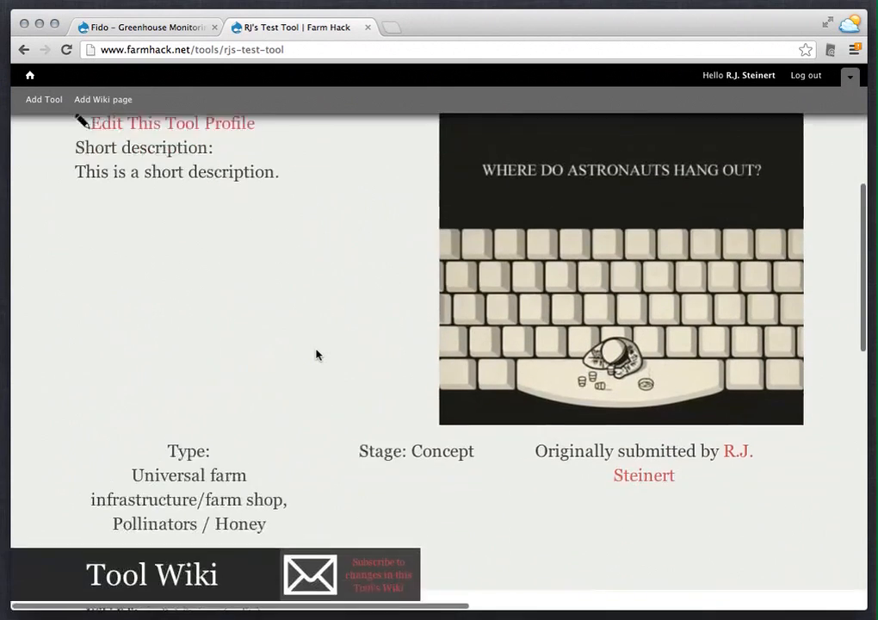
{"action": "scroll", "coordinate": [317, 355], "scroll_direction": "up", "scroll_amount": 4}
{"action": "scroll", "coordinate": [316, 355], "scroll_direction": "down", "scroll_amount": 1}
{"action": "scroll", "coordinate": [316, 354], "scroll_direction": "down", "scroll_amount": 3}
{"action": "scroll", "coordinate": [316, 355], "scroll_direction": "up", "scroll_amount": 2}
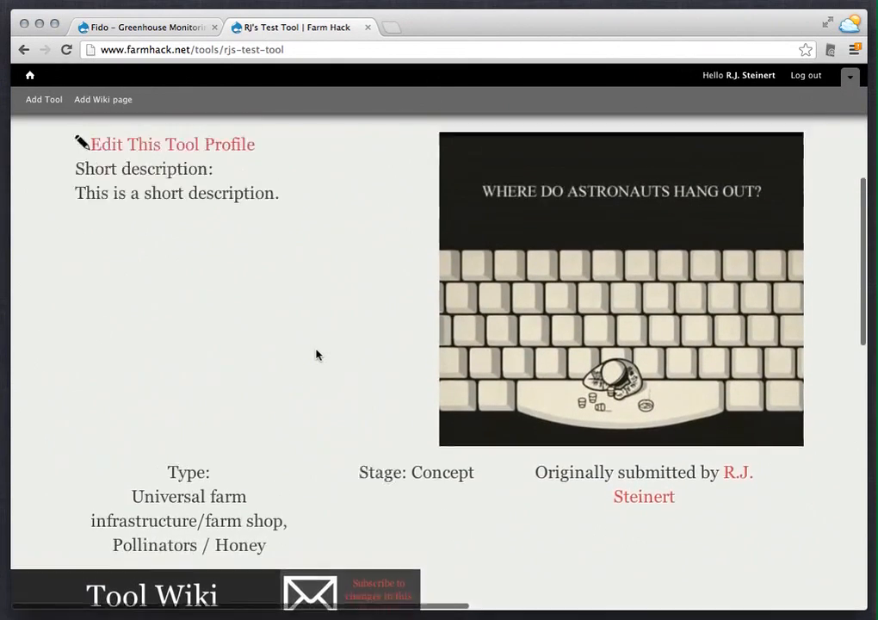
{"action": "scroll", "coordinate": [316, 355], "scroll_direction": "down", "scroll_amount": 2}
{"action": "scroll", "coordinate": [316, 355], "scroll_direction": "up", "scroll_amount": 1}
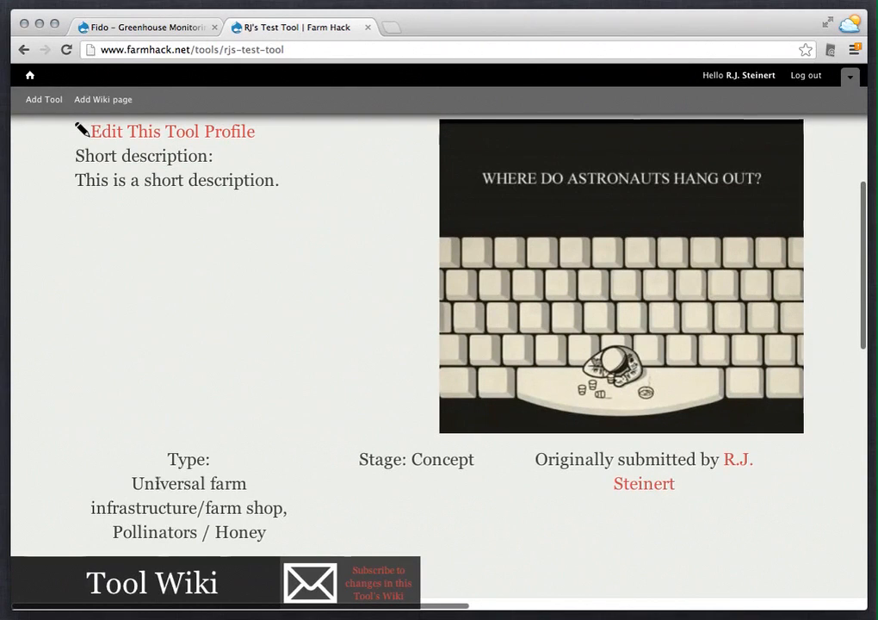
- Check the type, stage and original submitter listed below the image on the new tool's page
{"action": "left_click_drag", "start_coordinate": [155, 483], "coordinate": [244, 523]}
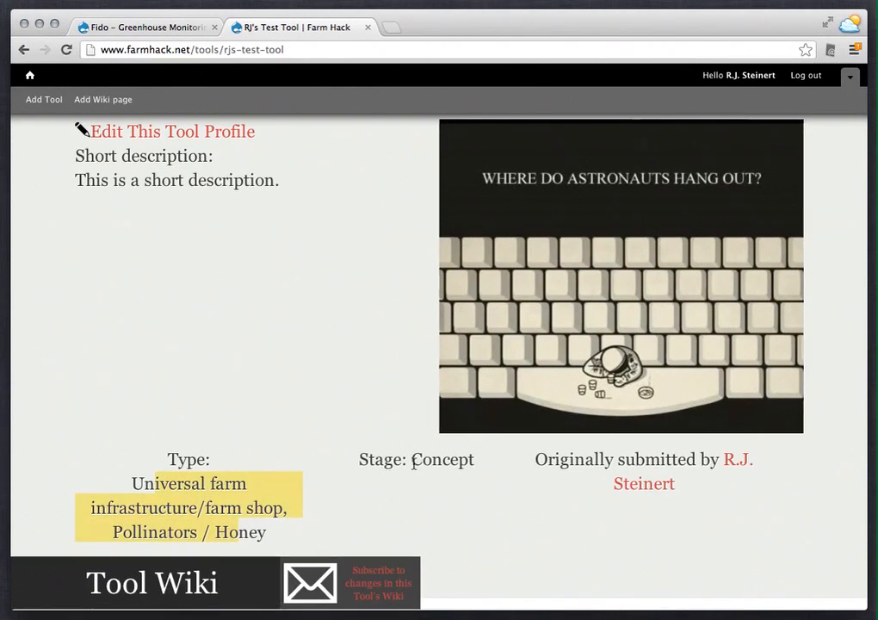
{"action": "left_click_drag", "start_coordinate": [413, 459], "coordinate": [459, 461]}
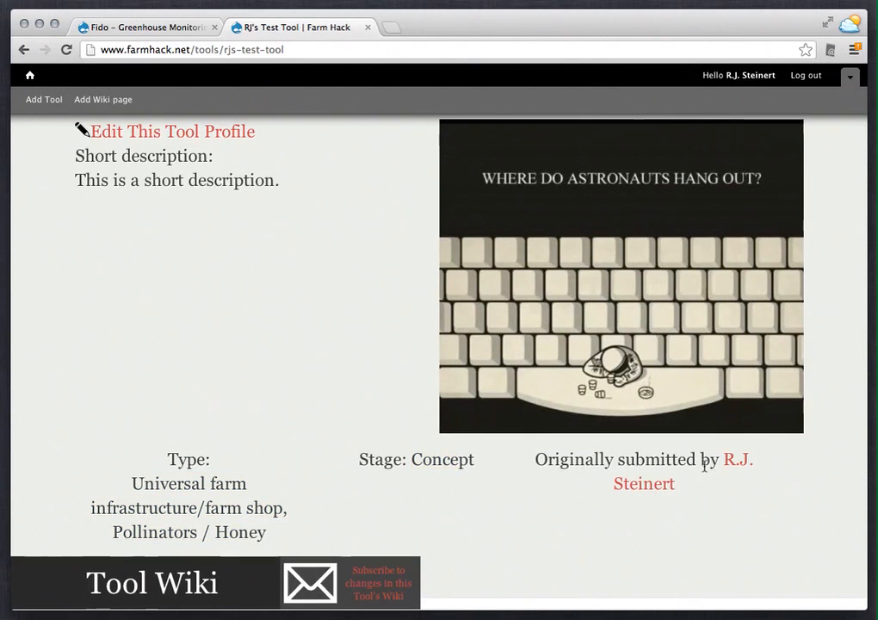
{"action": "left_click_drag", "start_coordinate": [703, 461], "coordinate": [709, 482]}
- Examine the Tool Wiki and Tool Forum sections of the new tool's page, including the wiki's revision and edit links
{"action": "scroll", "coordinate": [708, 482], "scroll_direction": "down", "scroll_amount": 5}
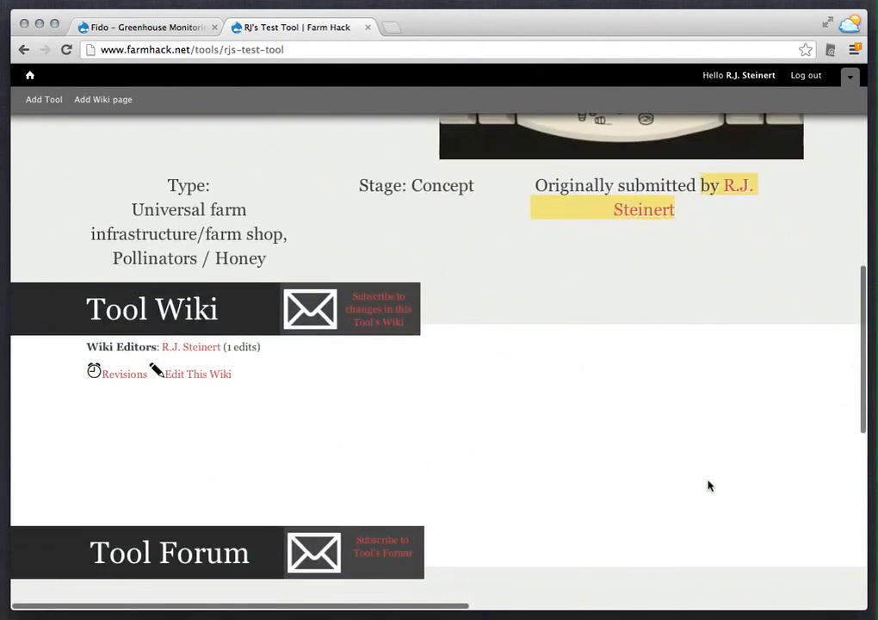
{"action": "left_click", "coordinate": [549, 454]}
{"action": "scroll", "coordinate": [436, 443], "scroll_direction": "down", "scroll_amount": 2}
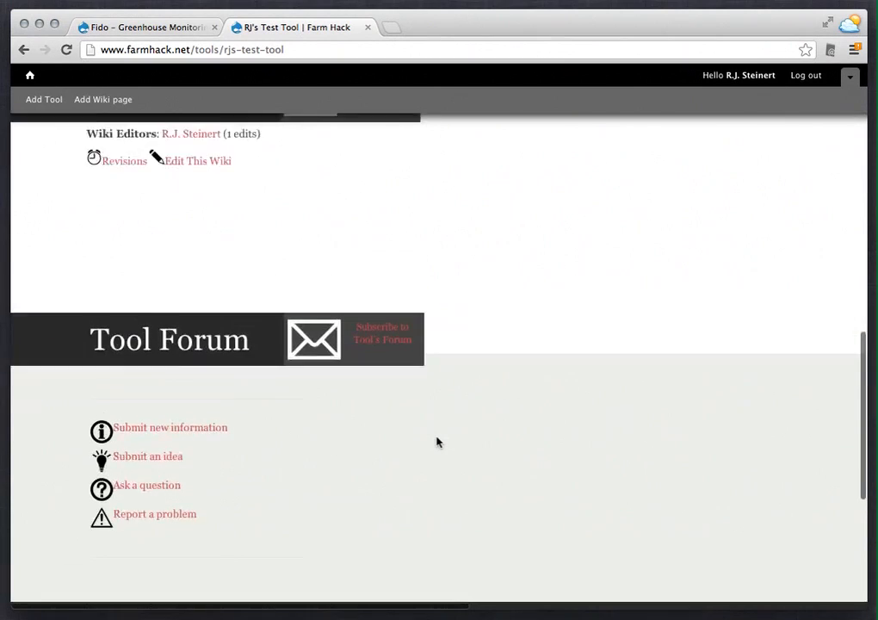
{"action": "scroll", "coordinate": [437, 442], "scroll_direction": "up", "scroll_amount": 3}
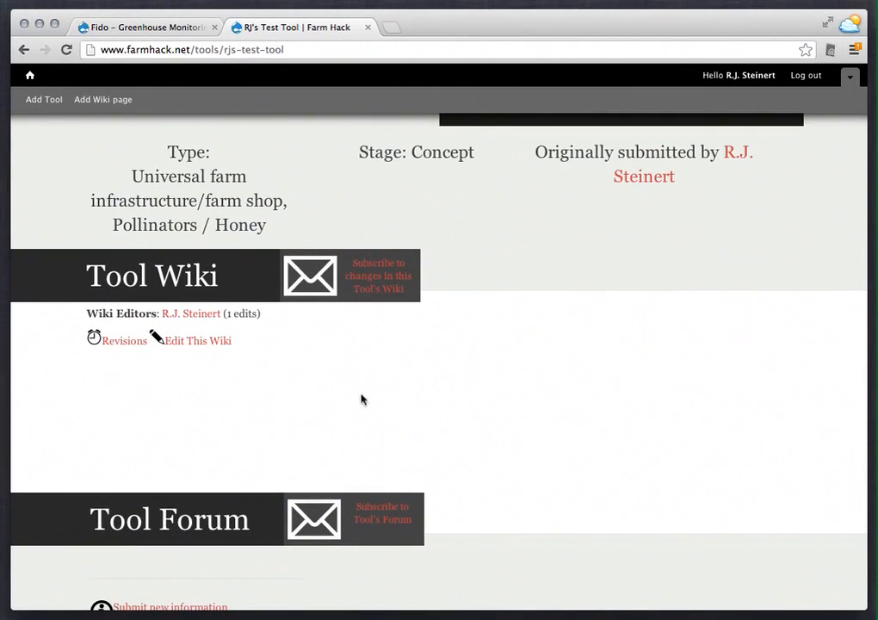
{"action": "scroll", "coordinate": [210, 496], "scroll_direction": "down", "scroll_amount": 5}
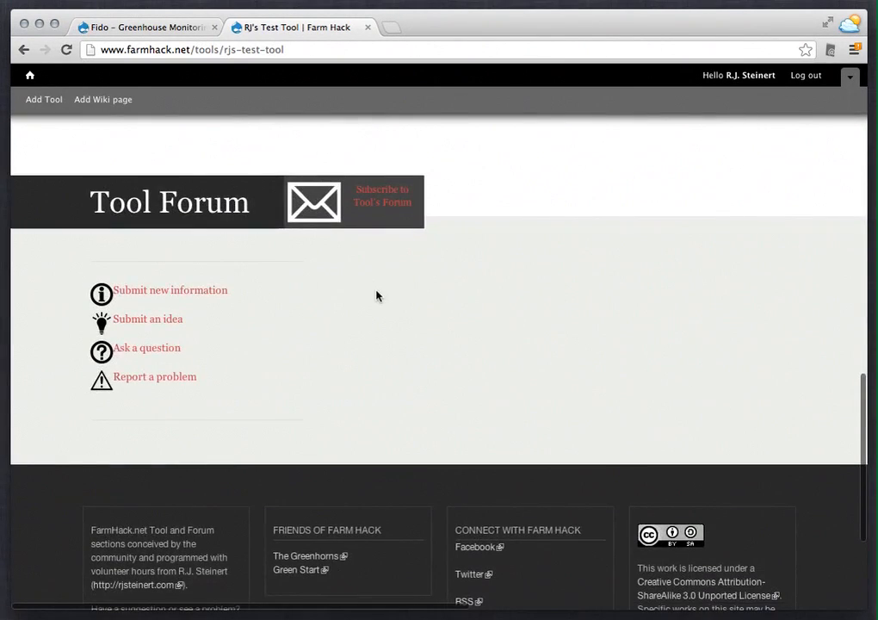
{"action": "scroll", "coordinate": [378, 295], "scroll_direction": "up", "scroll_amount": 4}
{"action": "scroll", "coordinate": [376, 295], "scroll_direction": "up", "scroll_amount": 3}
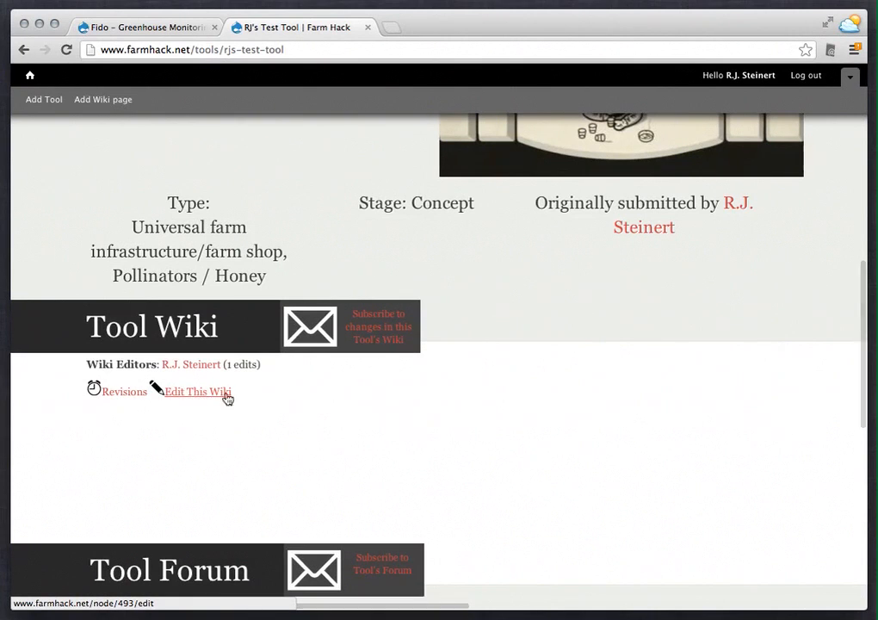
{"action": "left_click_drag", "start_coordinate": [247, 392], "coordinate": [84, 389]}
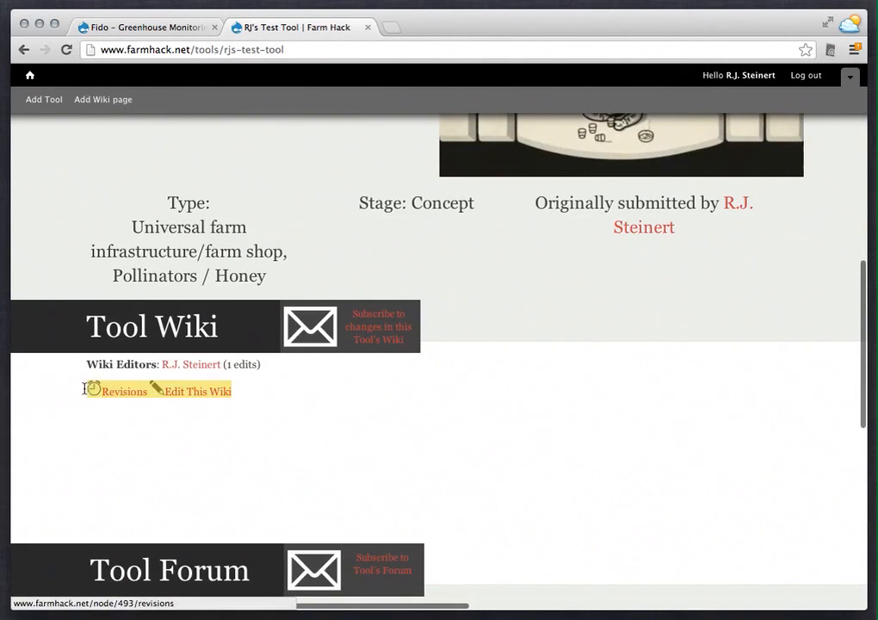
{"action": "scroll", "coordinate": [440, 385], "scroll_direction": "up", "scroll_amount": 5}
{"action": "scroll", "coordinate": [443, 386], "scroll_direction": "down", "scroll_amount": 5}
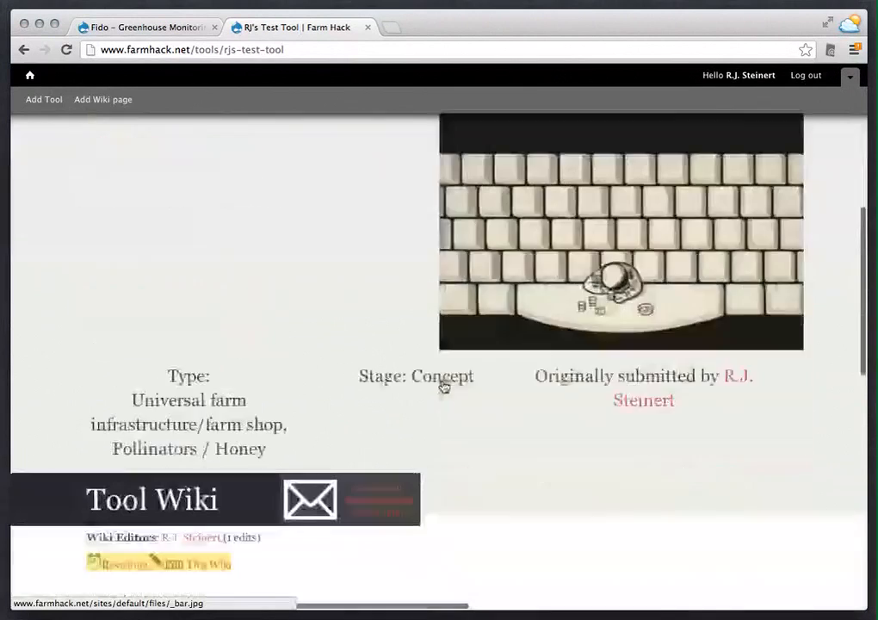
{"action": "left_click", "coordinate": [289, 433]}
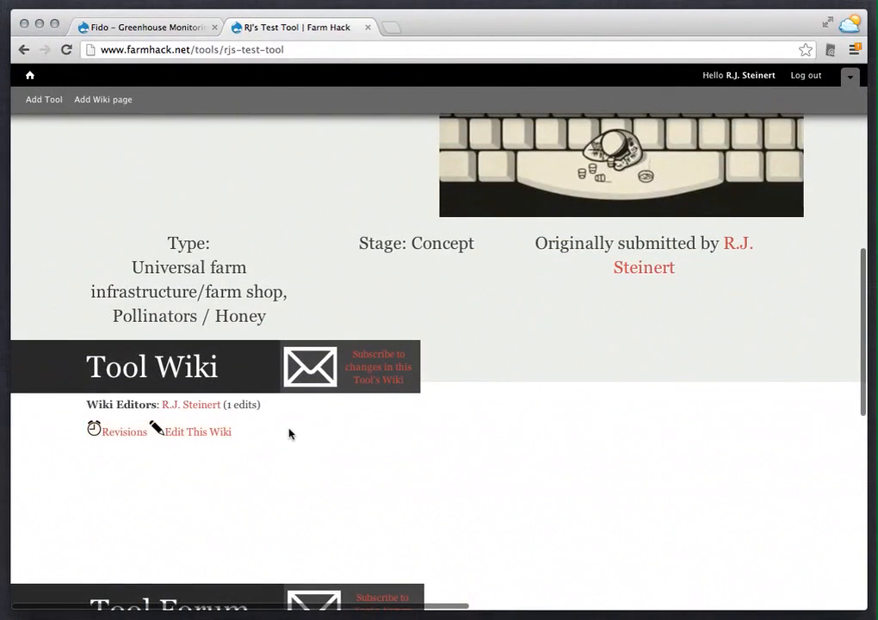
- Open the new tool's wiki page for editing and look over its image, documentation, text format and revision fields
{"action": "left_click", "coordinate": [192, 436]}
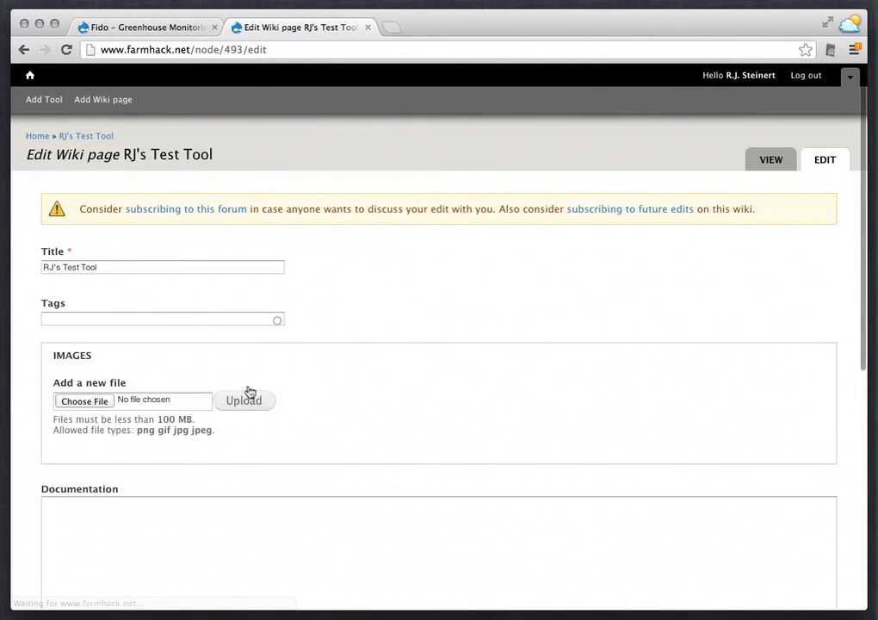
{"action": "scroll", "coordinate": [155, 315], "scroll_direction": "down", "scroll_amount": 2}
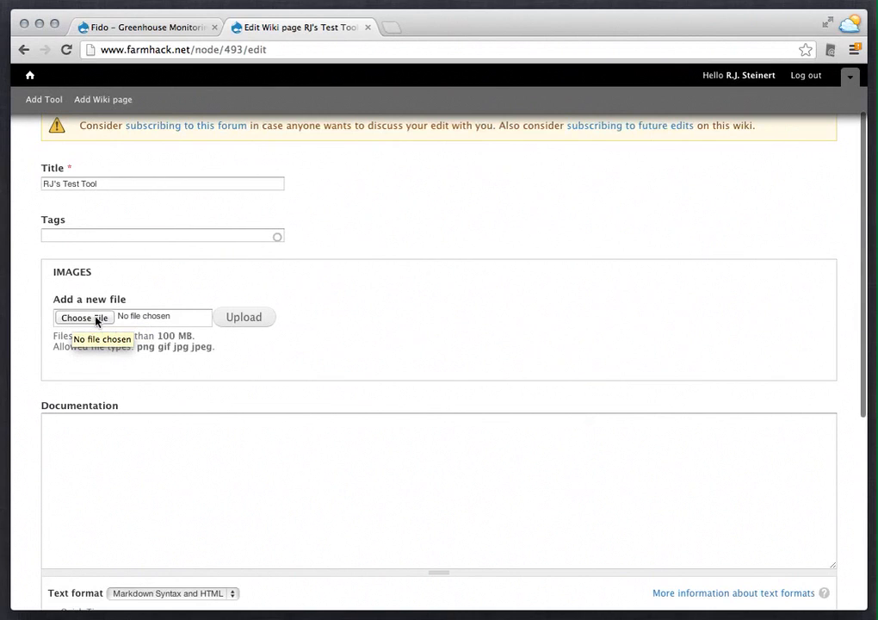
{"action": "scroll", "coordinate": [97, 320], "scroll_direction": "down", "scroll_amount": 3}
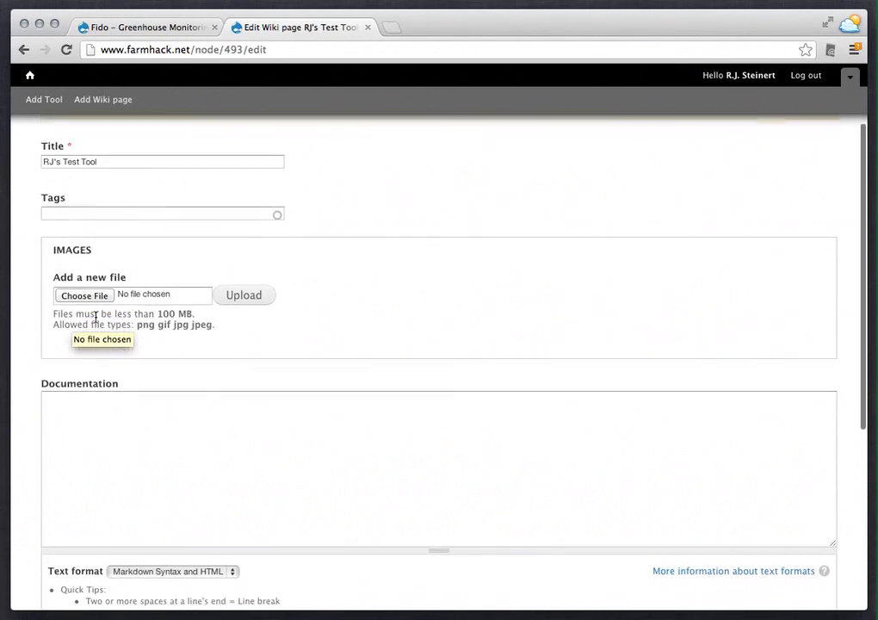
{"action": "left_click", "coordinate": [163, 366]}
{"action": "scroll", "coordinate": [163, 366], "scroll_direction": "down", "scroll_amount": 5}
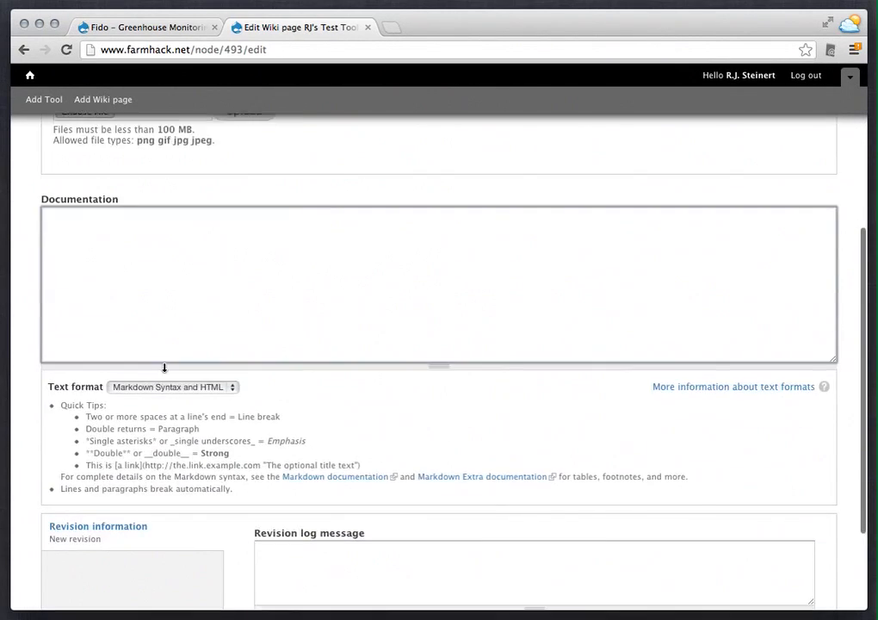
{"action": "scroll", "coordinate": [164, 366], "scroll_direction": "up", "scroll_amount": 4}
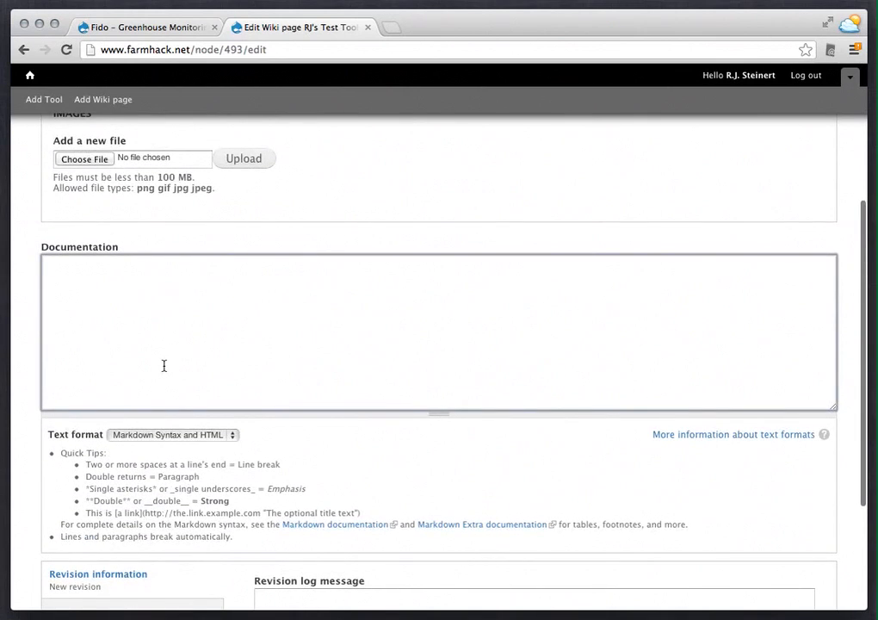
{"action": "scroll", "coordinate": [164, 366], "scroll_direction": "up", "scroll_amount": 3}
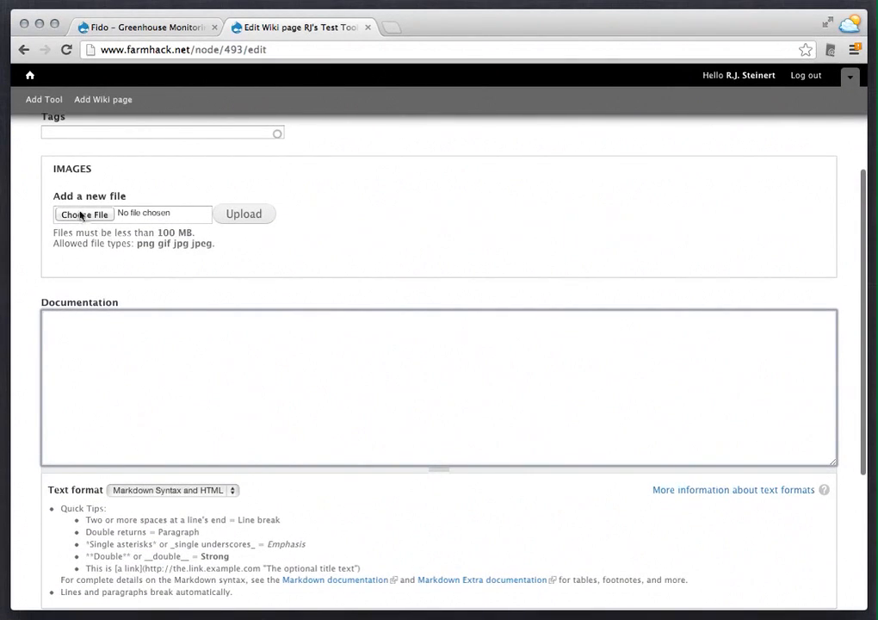
- Upload "#me drama.jpg" from the Pictures folder to the wiki page's images
{"action": "left_click", "coordinate": [80, 216]}
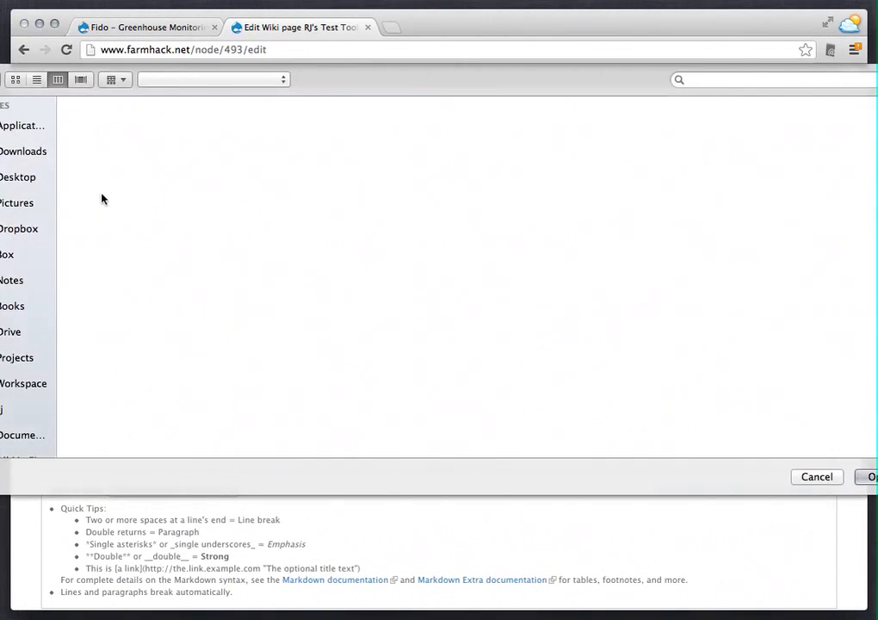
{"action": "left_click", "coordinate": [25, 202]}
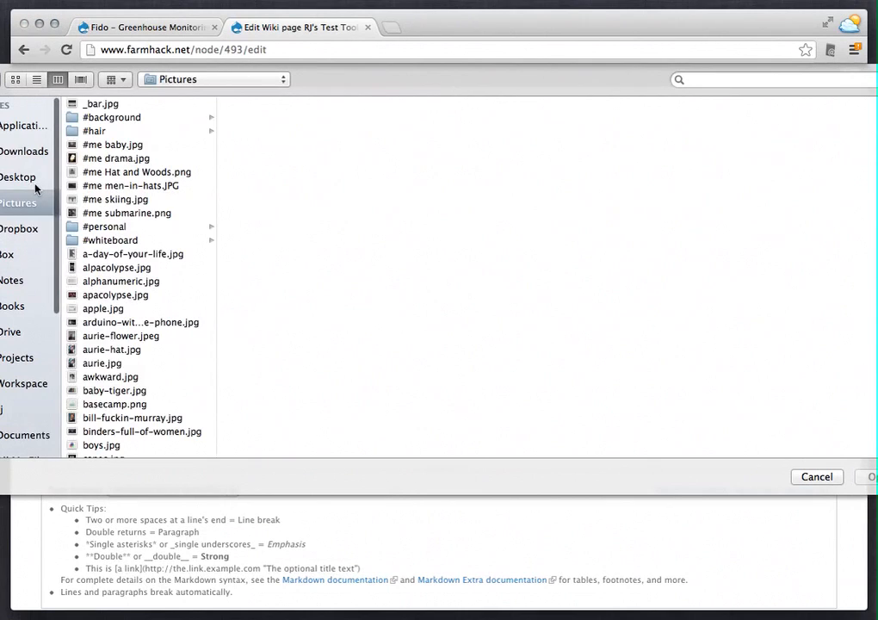
{"action": "left_click", "coordinate": [118, 163]}
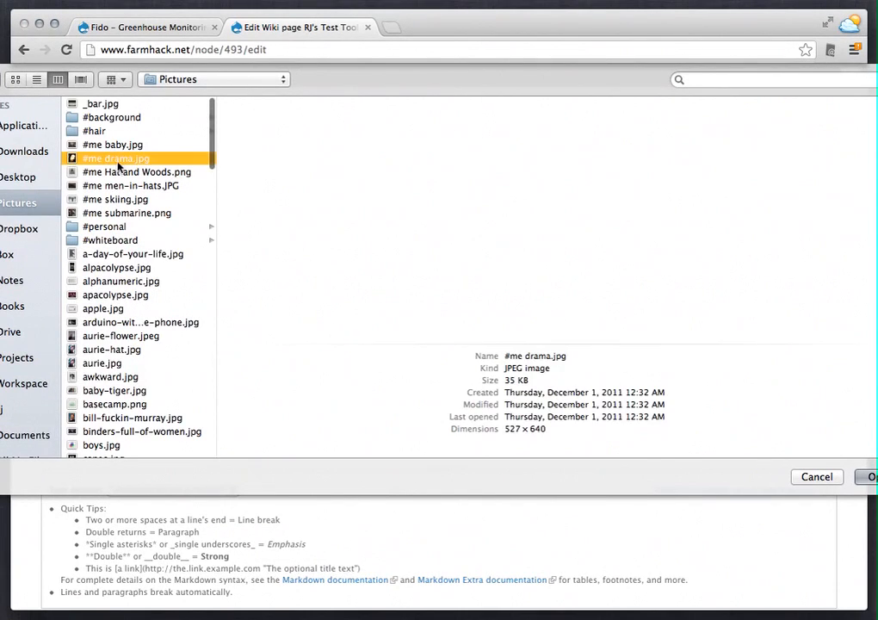
{"action": "left_click", "coordinate": [868, 476]}
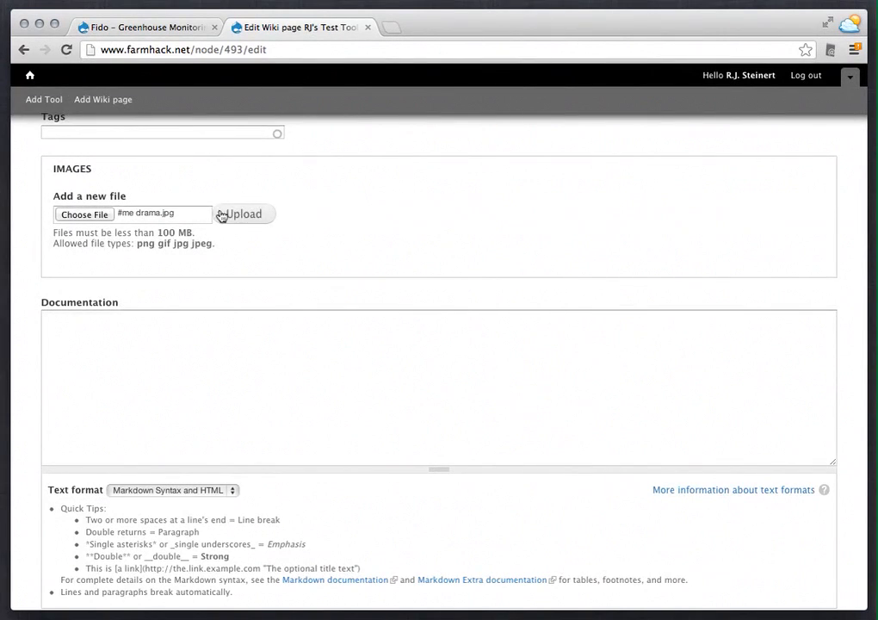
{"action": "left_click", "coordinate": [223, 215]}
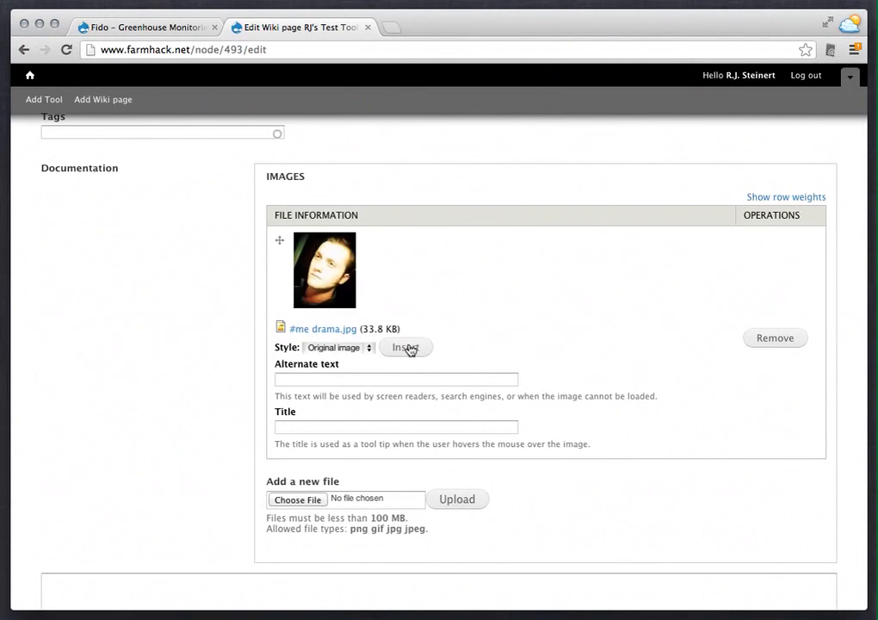
- Write "A little bit of documentation." in the wiki page's documentation text
{"action": "scroll", "coordinate": [310, 367], "scroll_direction": "up", "scroll_amount": 5}
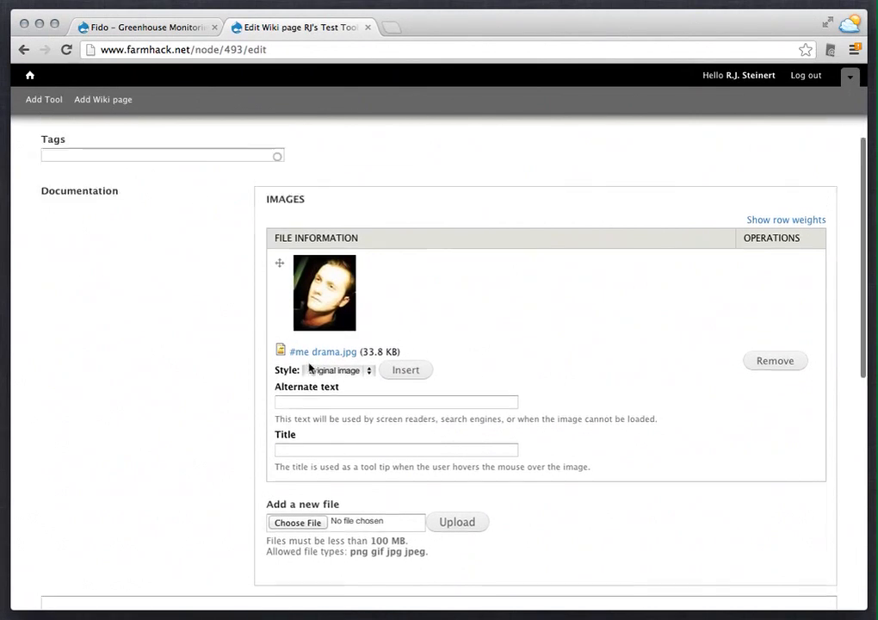
{"action": "scroll", "coordinate": [310, 368], "scroll_direction": "down", "scroll_amount": 4}
{"action": "scroll", "coordinate": [310, 368], "scroll_direction": "down", "scroll_amount": 4}
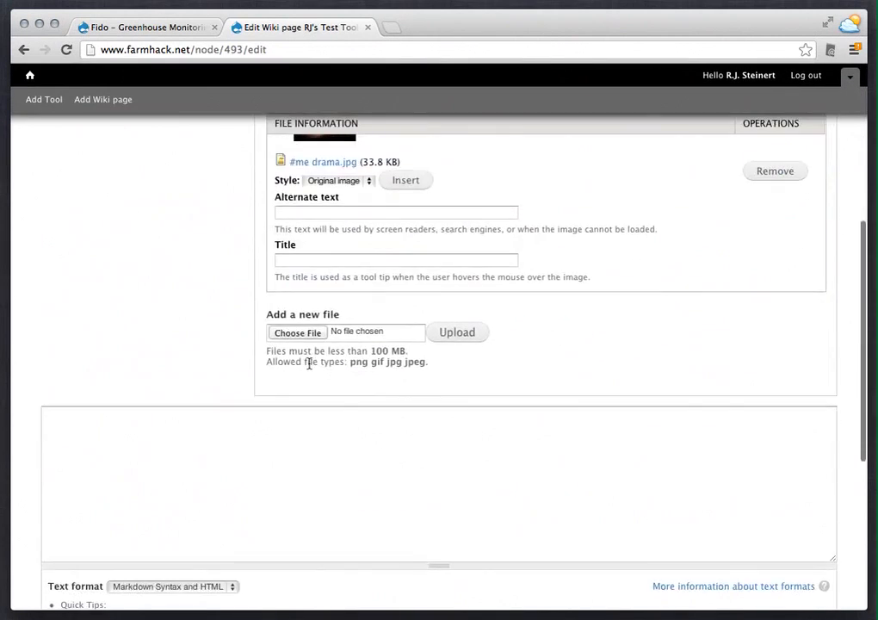
{"action": "scroll", "coordinate": [308, 365], "scroll_direction": "up", "scroll_amount": 6}
{"action": "scroll", "coordinate": [310, 367], "scroll_direction": "down", "scroll_amount": 8}
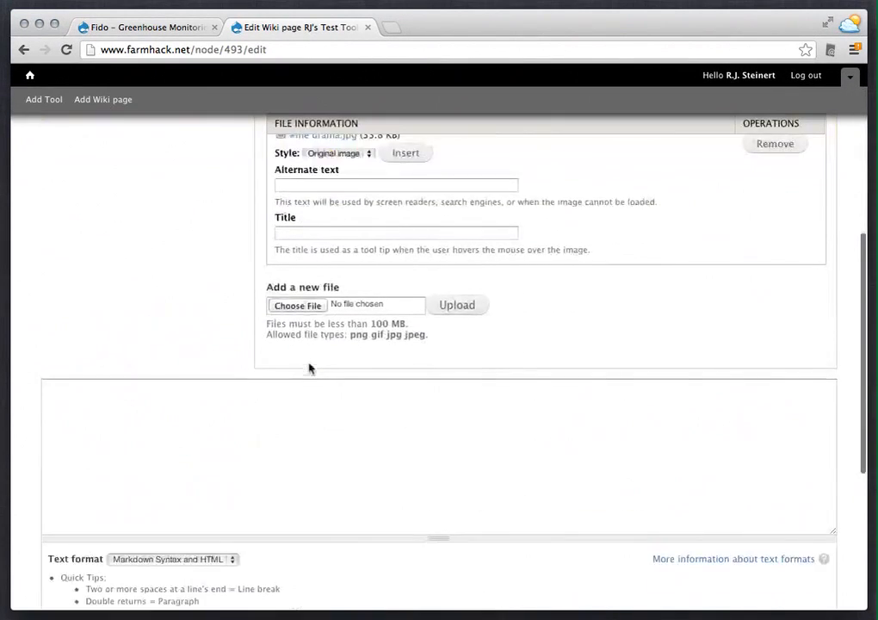
{"action": "left_click", "coordinate": [309, 367]}
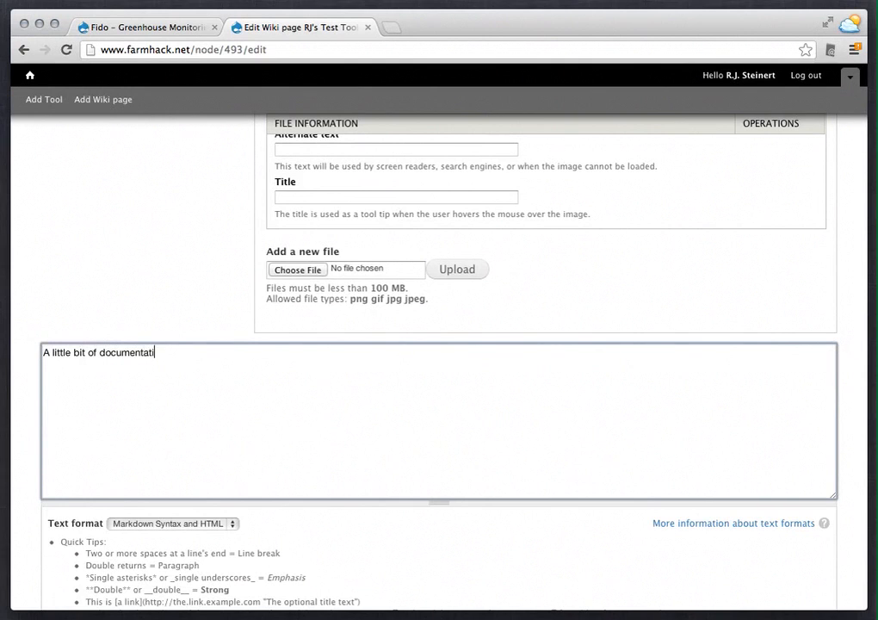
- Add the revision log message "First picture added..." and save the wiki page
{"action": "scroll", "coordinate": [316, 411], "scroll_direction": "down", "scroll_amount": 6}
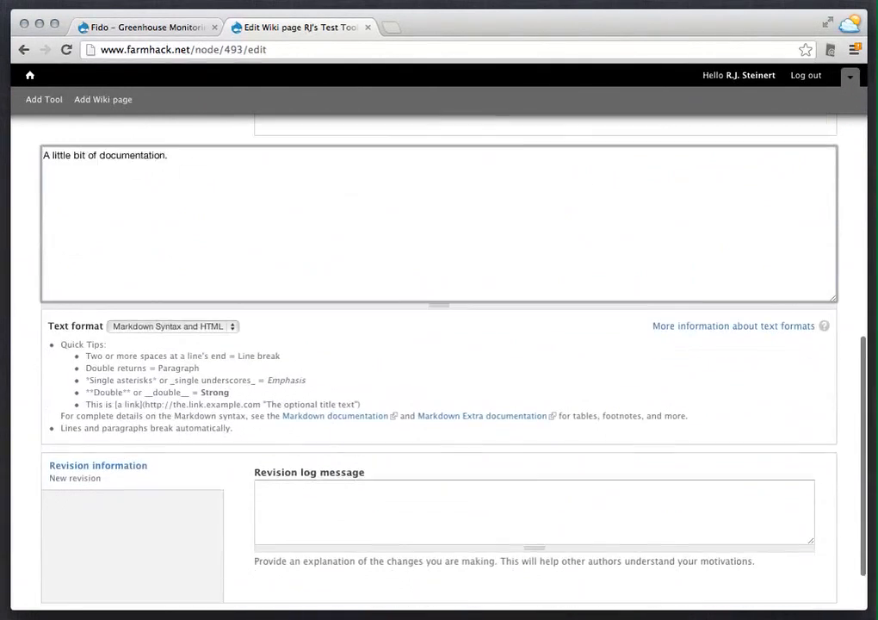
{"action": "left_click", "coordinate": [327, 432]}
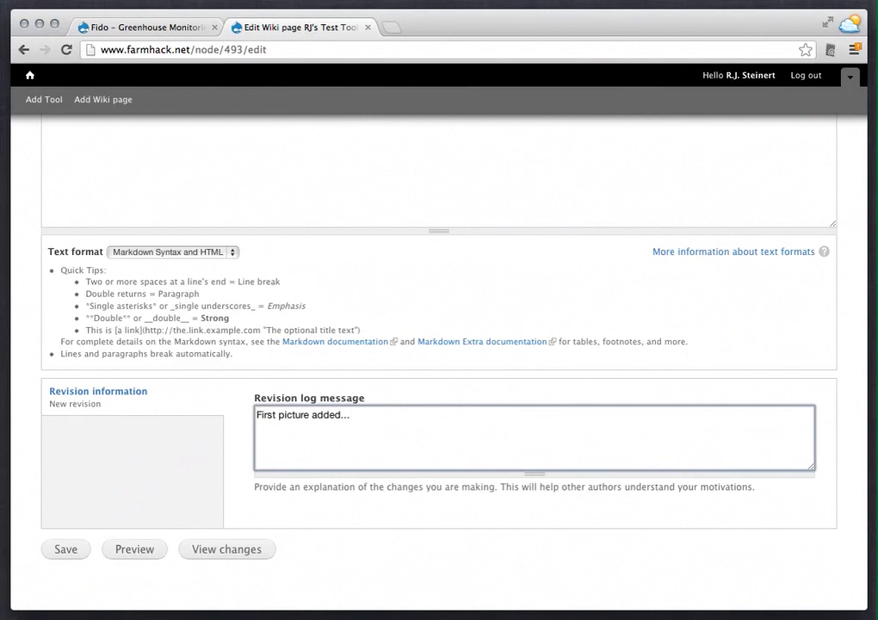
{"action": "left_click", "coordinate": [65, 553]}
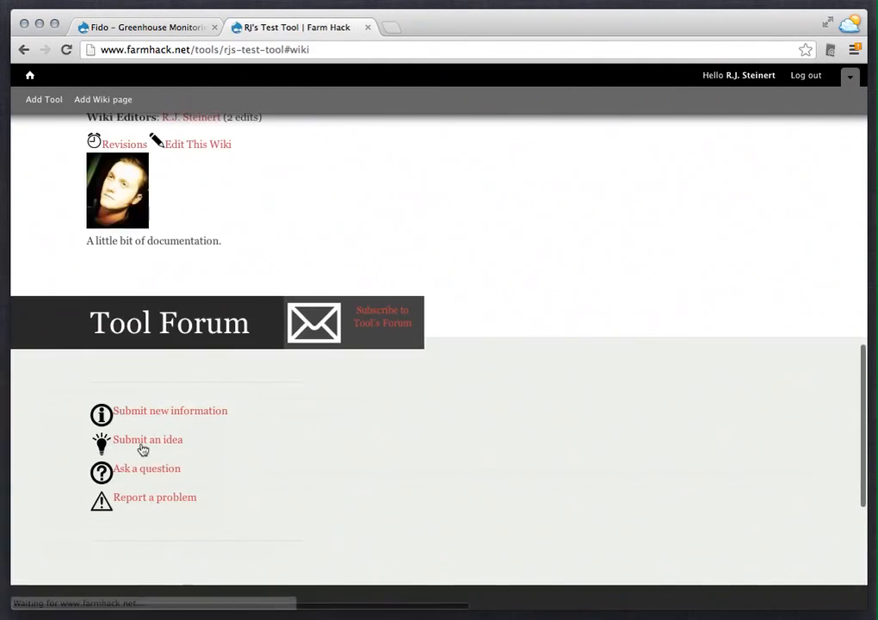
- Review the saved picture and text in the Tool Wiki section, viewing the picture enlarged and closing it again
{"action": "scroll", "coordinate": [144, 447], "scroll_direction": "up", "scroll_amount": 3}
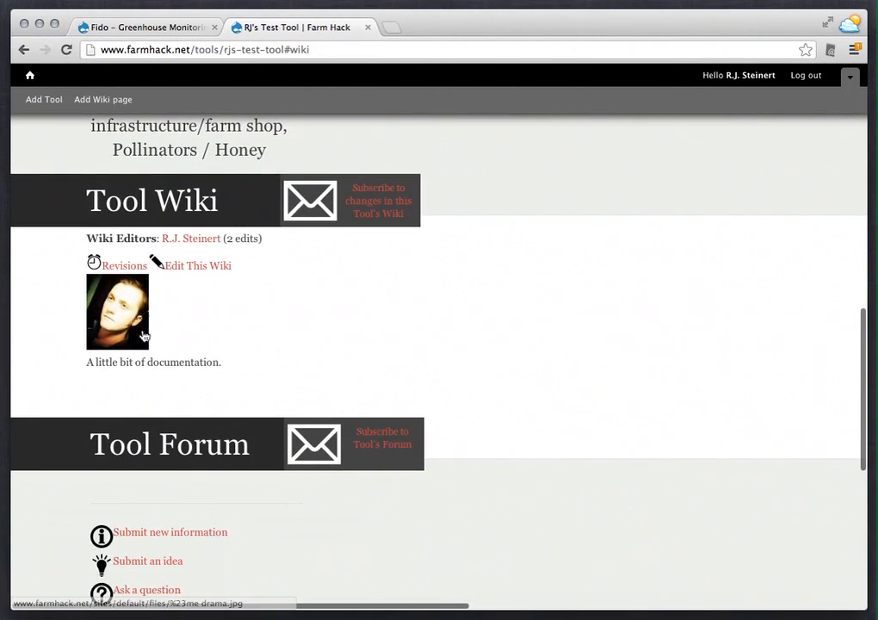
{"action": "left_click_drag", "start_coordinate": [106, 362], "coordinate": [206, 362]}
{"action": "left_click", "coordinate": [208, 362]}
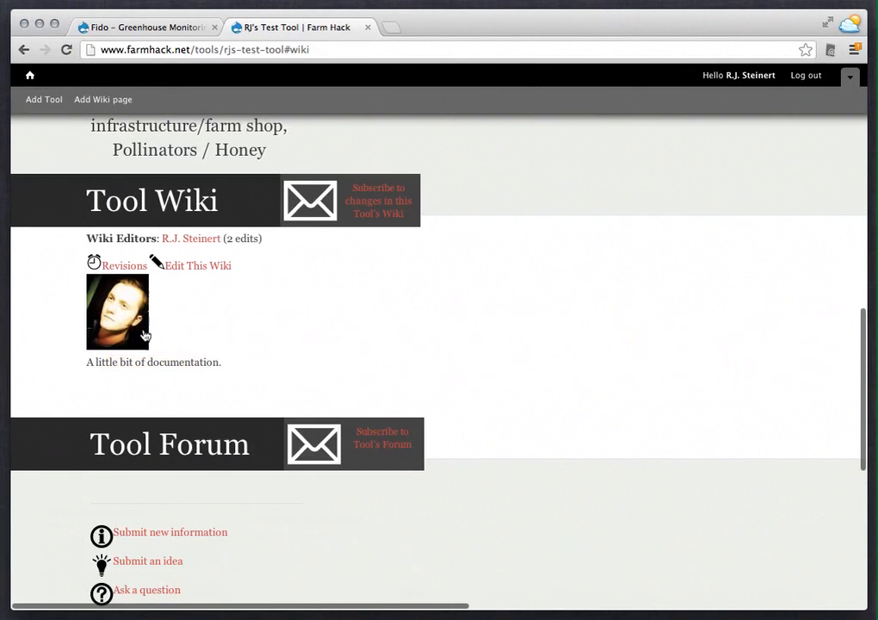
{"action": "left_click", "coordinate": [121, 326]}
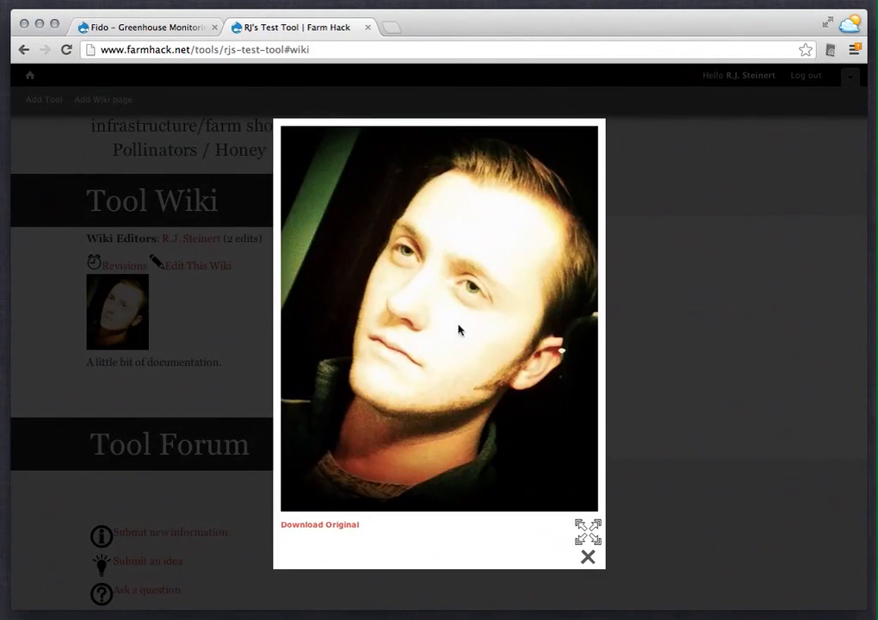
{"action": "left_click", "coordinate": [774, 320]}
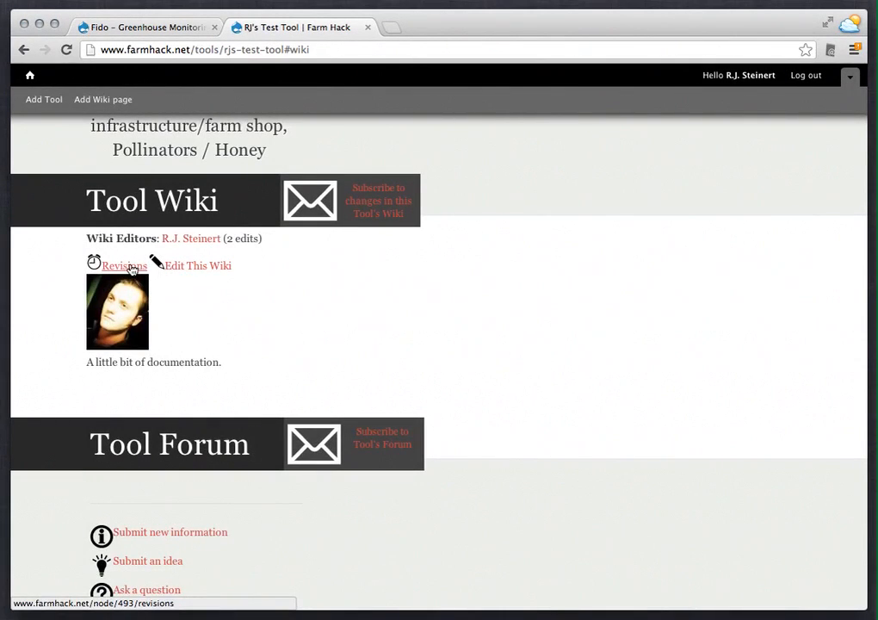
- Open the wiki's revision history and examine the newest revision's log message and the older revision's status
{"action": "left_click", "coordinate": [131, 271]}
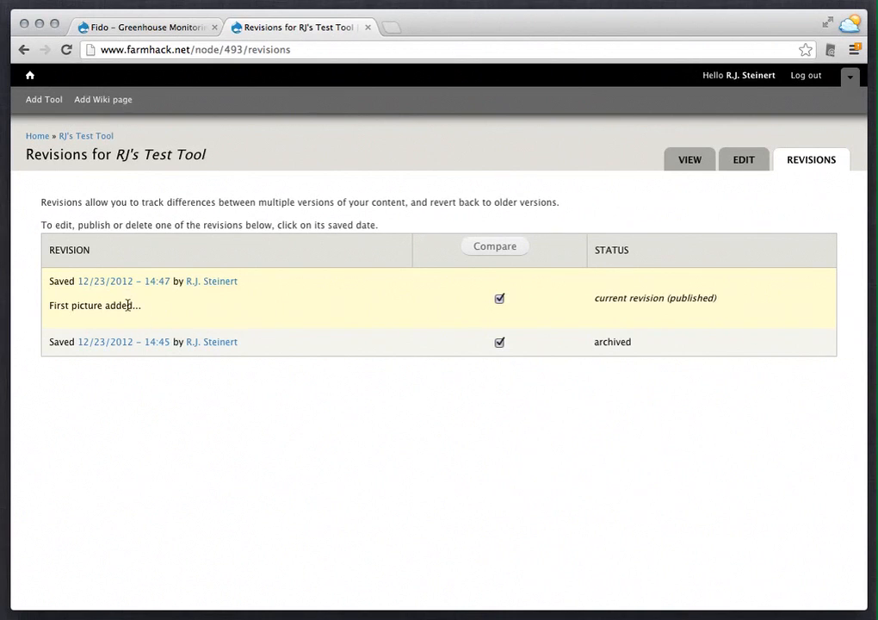
{"action": "left_click_drag", "start_coordinate": [90, 307], "coordinate": [177, 312]}
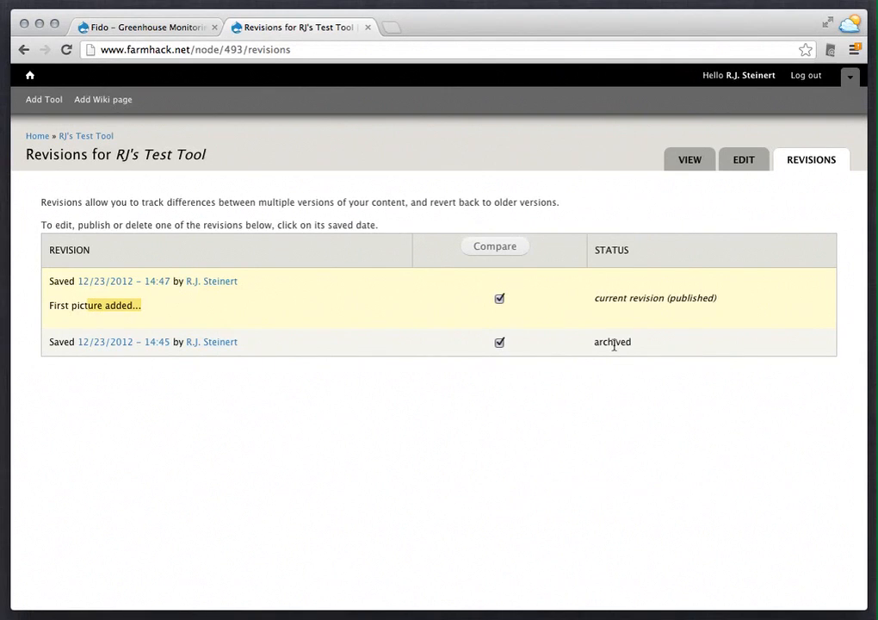
{"action": "left_click_drag", "start_coordinate": [614, 344], "coordinate": [640, 342]}
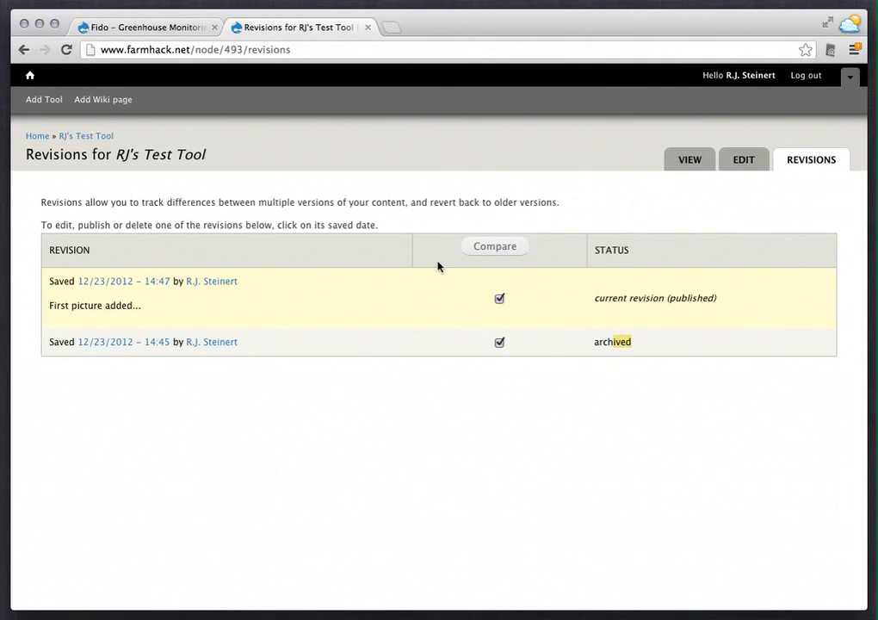